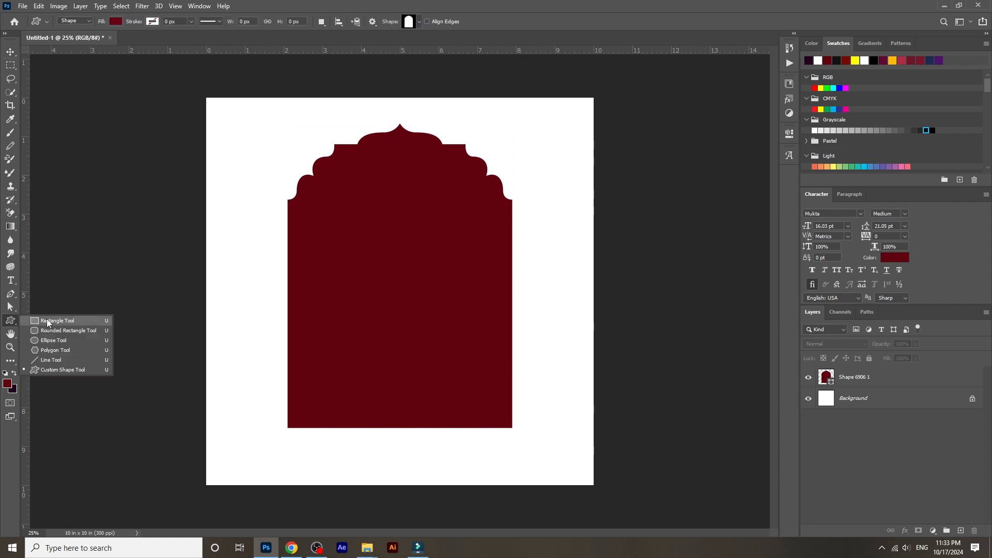
# - Draw a rectangle about 3040 × 440 px across the foot of the canvas, below the arch, and fill it with white
pyautogui.click(52, 319)
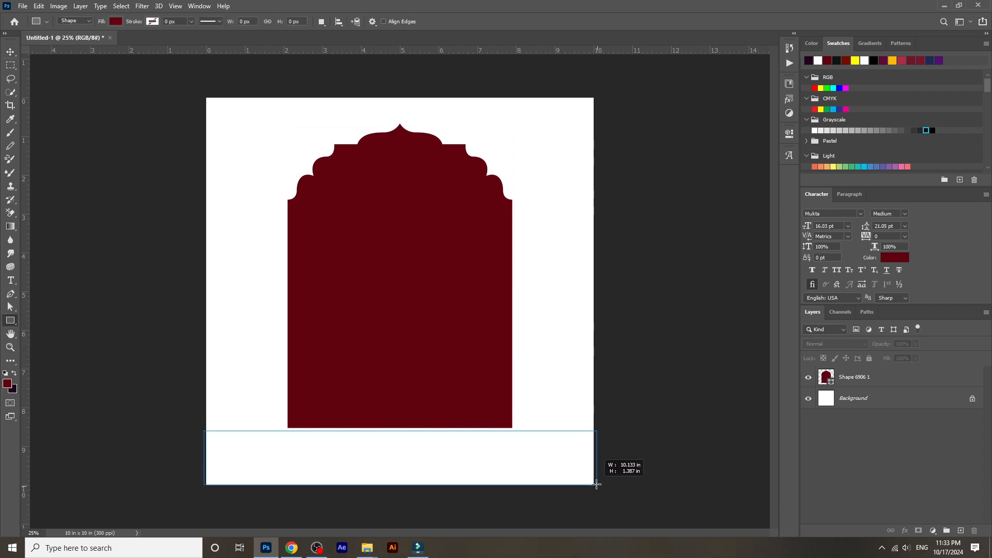
pyautogui.moveTo(597, 488); pyautogui.dragTo(597, 488)
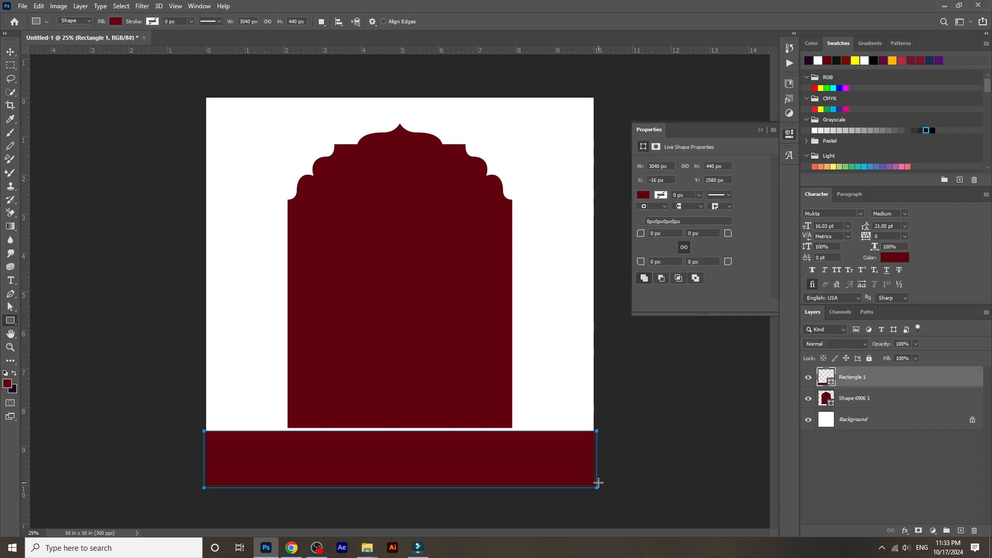
pyautogui.click(10, 52)
pyautogui.click(815, 130)
# - Scale the dark red arch up slightly about its centre line so that its base extends behind the white strip
pyautogui.click(411, 424)
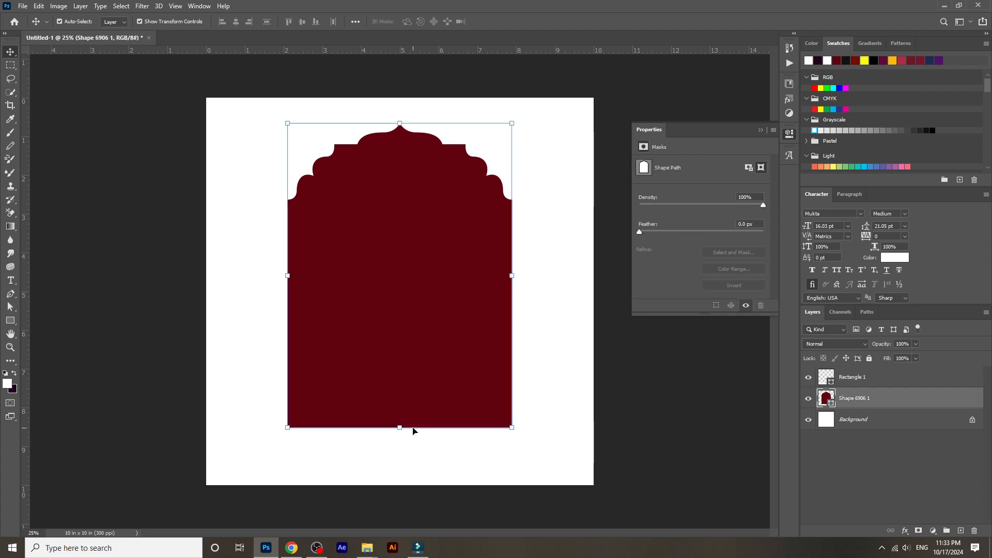
pyautogui.moveTo(401, 428); pyautogui.dragTo(403, 436)
pyautogui.press('Return')
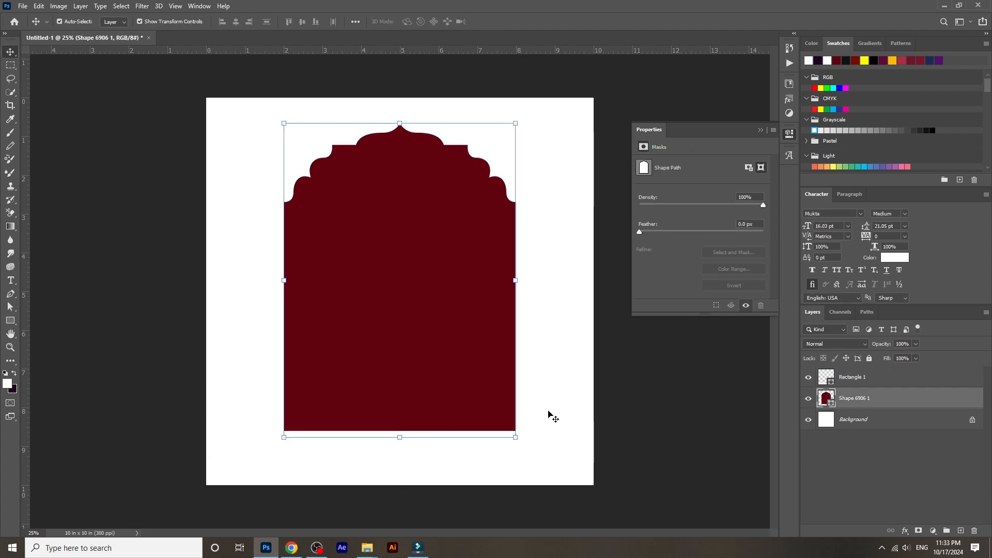
pyautogui.keyDown('shift'); pyautogui.click(405, 462); pyautogui.keyUp('shift')
pyautogui.keyDown('shift'); pyautogui.click(347, 114); pyautogui.keyUp('shift')
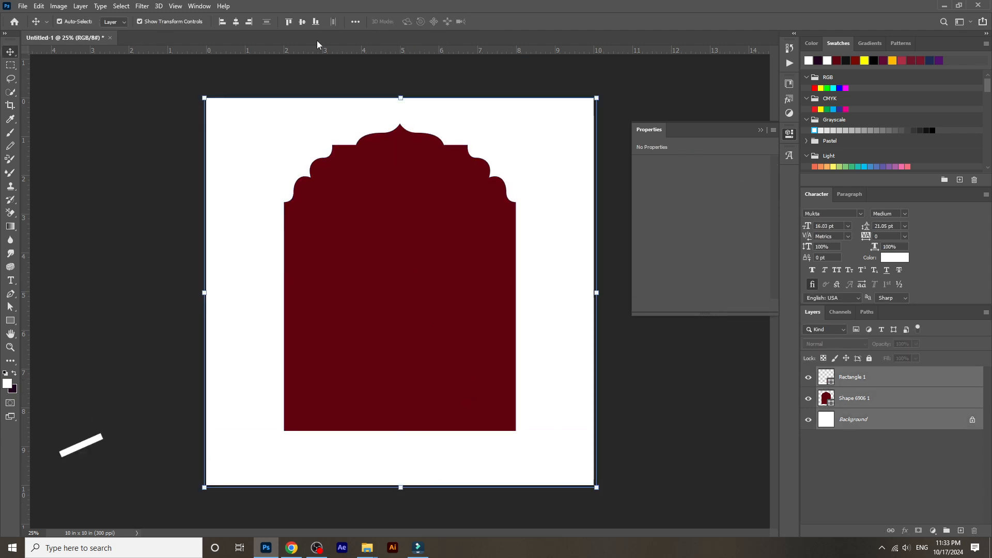
pyautogui.click(698, 420)
# - Switch to File Explorer and open the Trending Background folder inside Background on Local Disk (D:)
pyautogui.moveTo(367, 547)
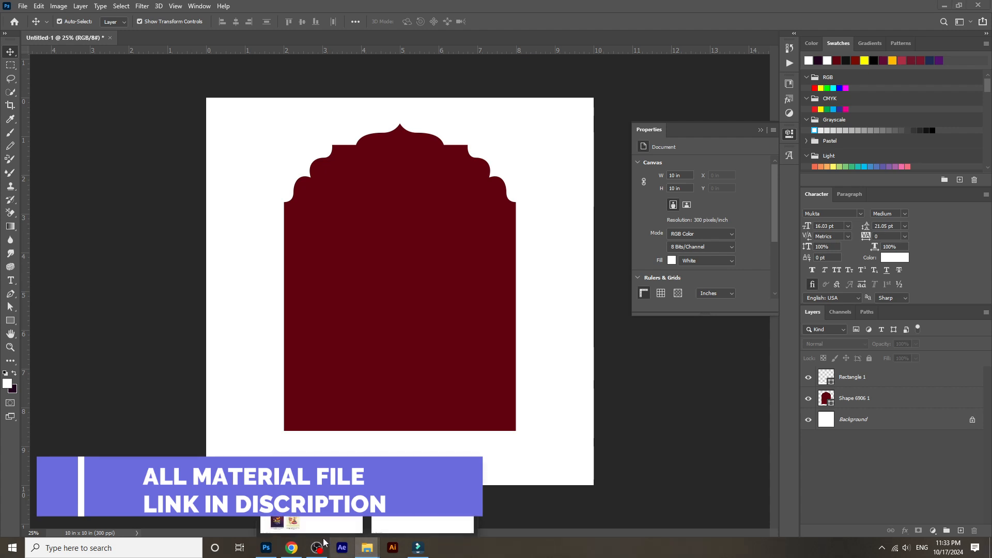
pyautogui.click(416, 523)
pyautogui.click(47, 316)
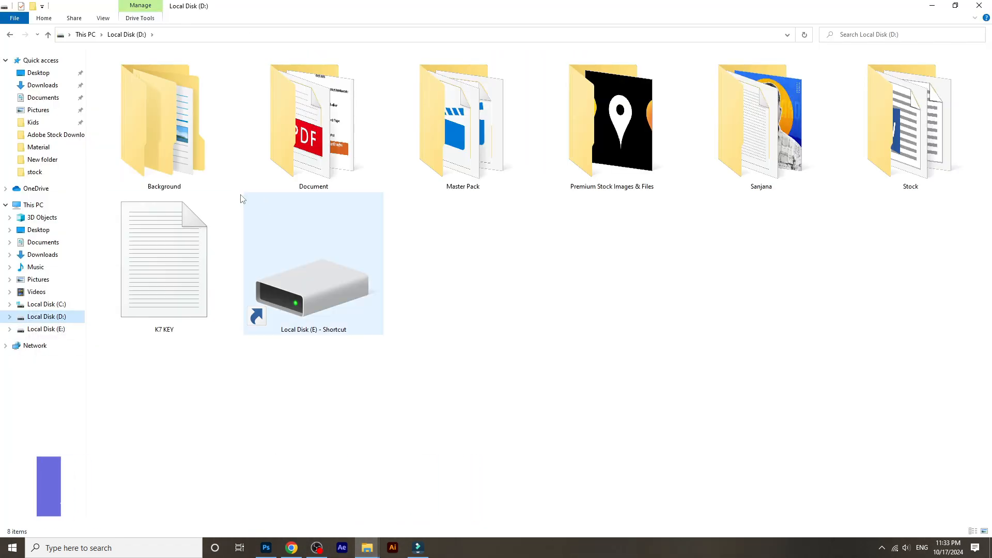
pyautogui.doubleClick(155, 129)
pyautogui.doubleClick(158, 290)
# - Browse the backgrounds, enter New folder and open the fiery orange image 7 in Photoshop as a separate document
pyautogui.scroll(-10, 548, 326)
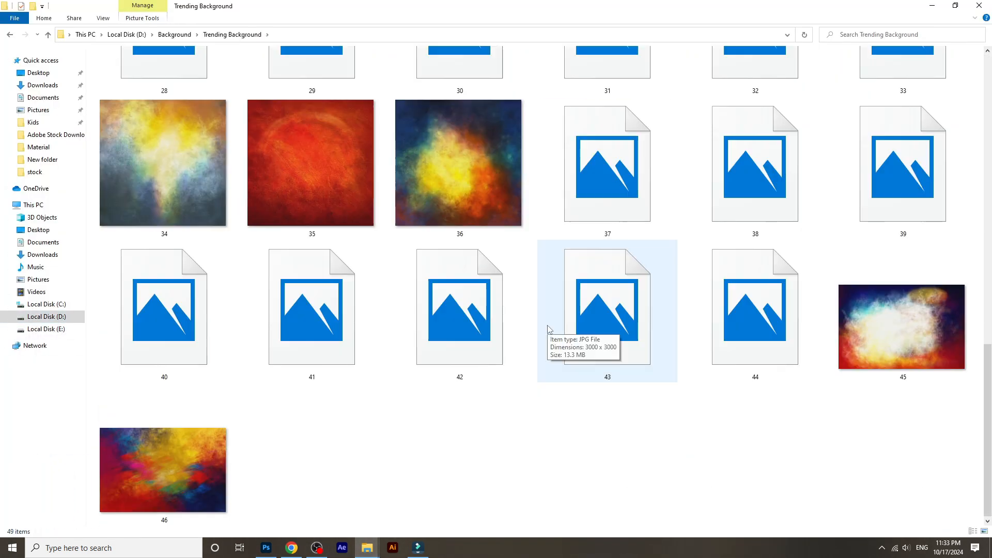
pyautogui.scroll(10, 329, 281)
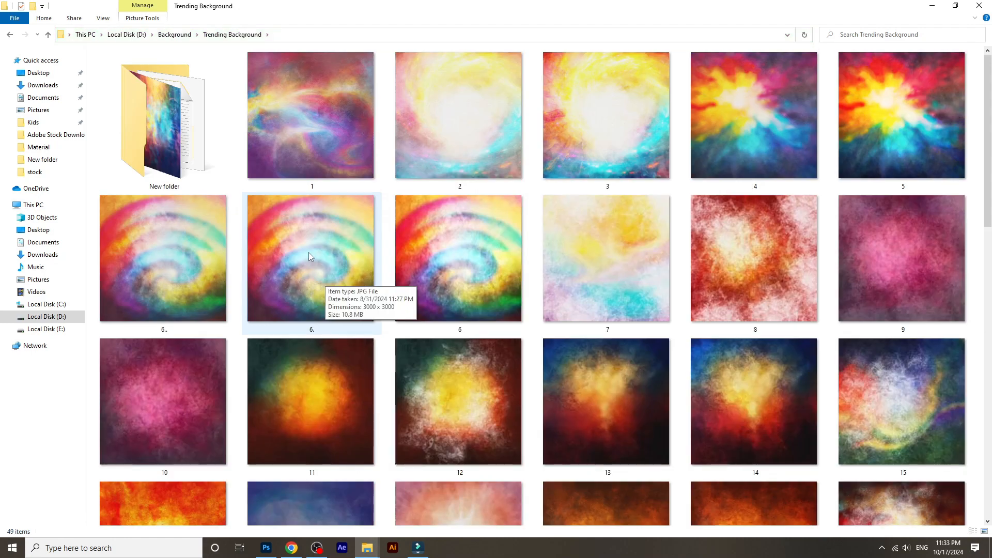
pyautogui.doubleClick(223, 165)
pyautogui.scroll(-4, 689, 238)
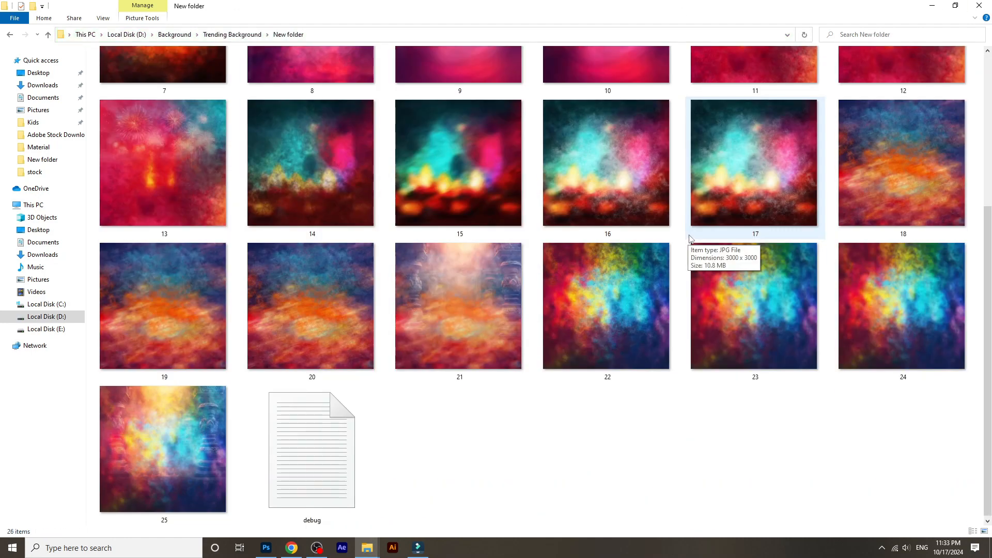
pyautogui.scroll(4, 755, 236)
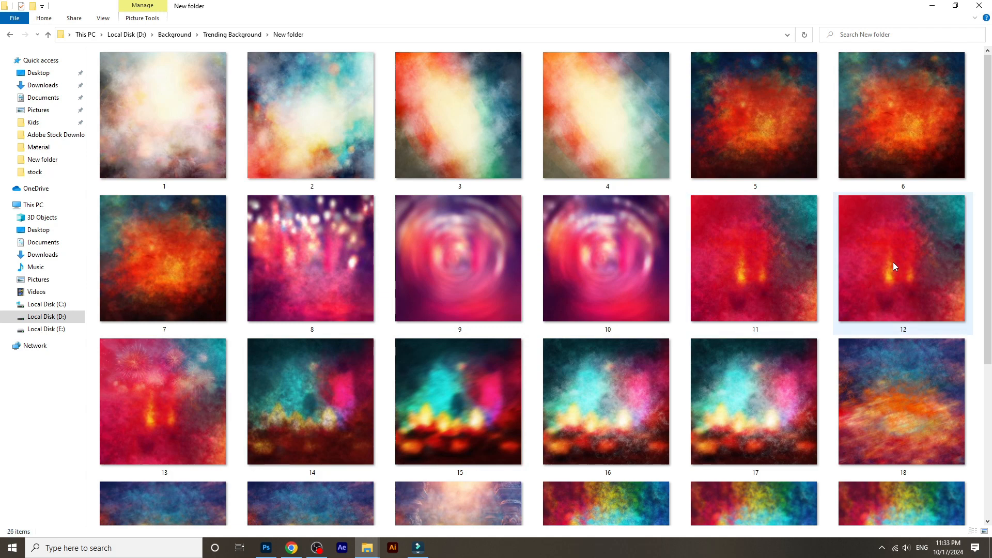
pyautogui.moveTo(171, 268); pyautogui.dragTo(652, 9)
# - Copy the 7.jpg image into Untitled-1 so it covers the canvas, and send it behind the arch and the white strip
pyautogui.scroll(7, 447, 259)
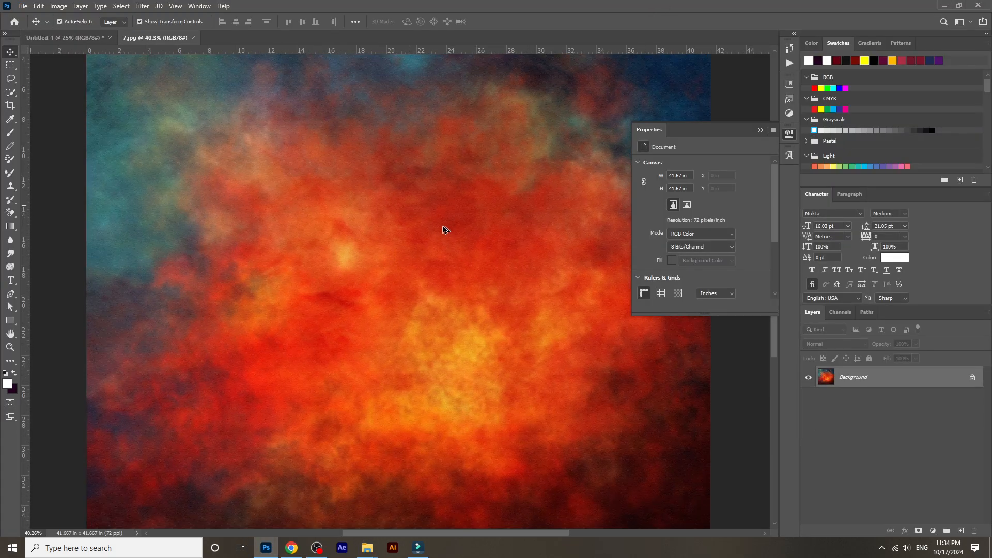
pyautogui.click(788, 134)
pyautogui.scroll(-4, 571, 215)
pyautogui.moveTo(494, 282); pyautogui.dragTo(473, 287)
pyautogui.scroll(-3, 479, 283)
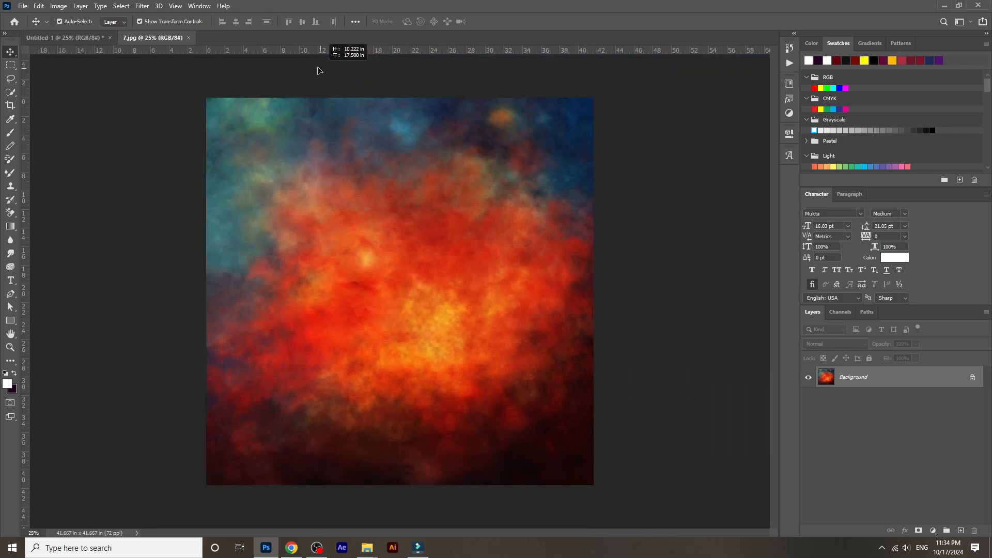
pyautogui.moveTo(88, 41); pyautogui.dragTo(384, 279)
pyautogui.moveTo(453, 327)
pyautogui.mouseDown()
pyautogui.moveTo(466, 342)
pyautogui.moveTo(466, 332)
pyautogui.mouseUp()
pyautogui.hotkey('ctrl', 'shift', '[')
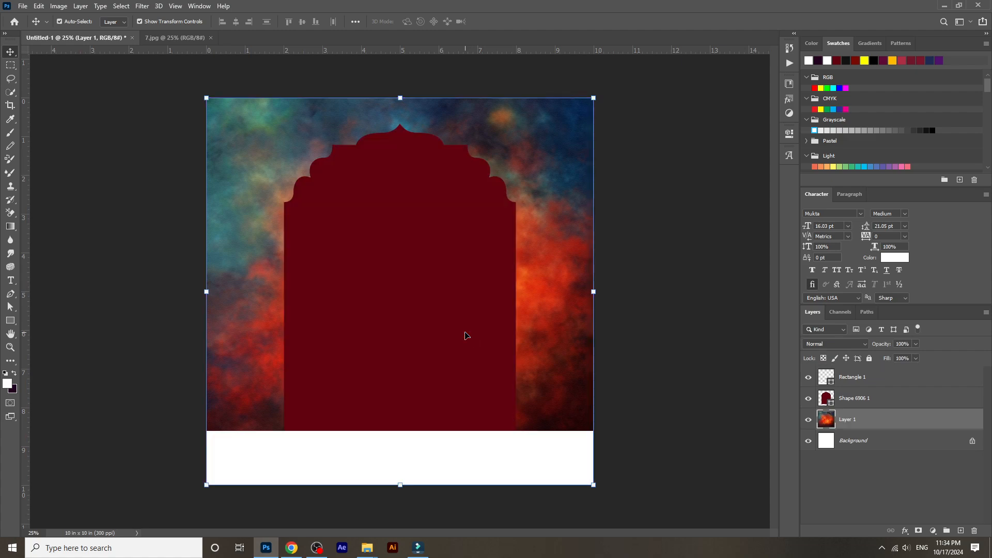
# - Set the arch shape's blend mode to Overlay and deselect the layer
pyautogui.click(455, 337)
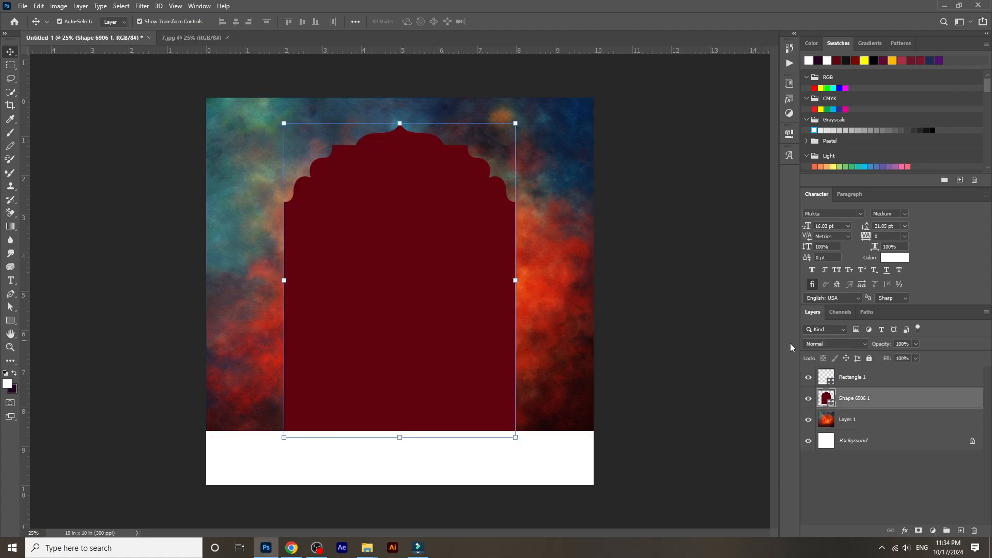
pyautogui.click(830, 345)
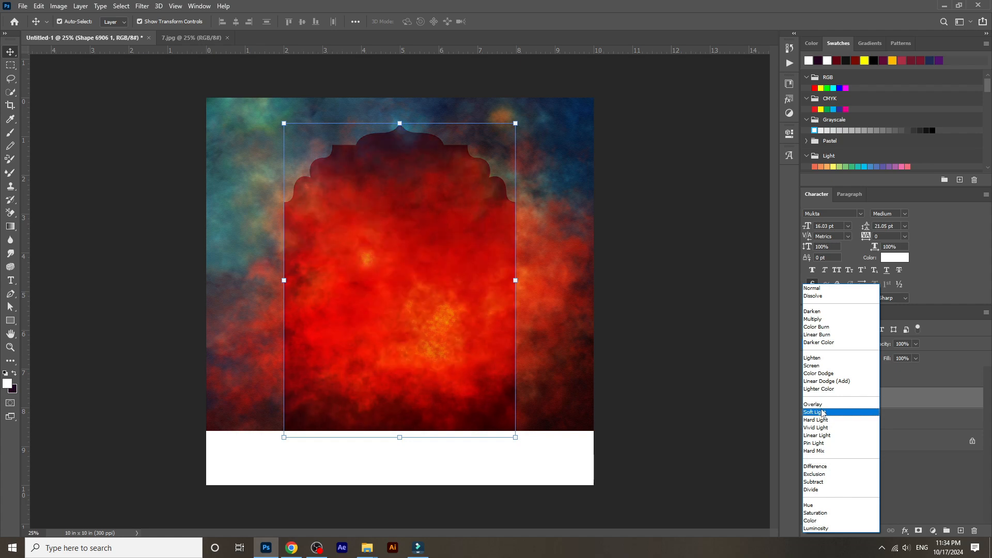
pyautogui.click(816, 404)
pyautogui.click(688, 344)
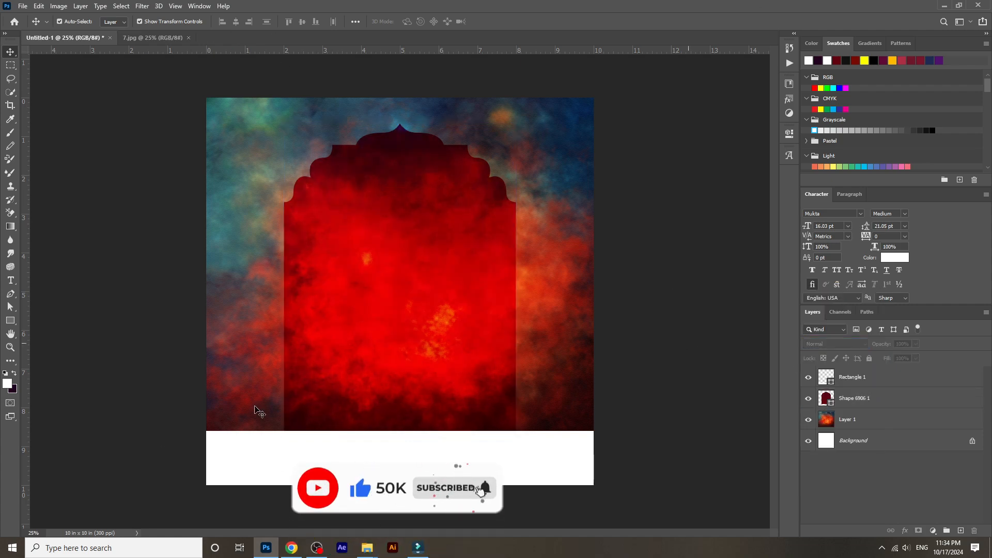
# - Switch to File Explorer and open Premium Stock Images & Files > EPS & PNG > Adobe Stock Download on Local Disk (D:)
pyautogui.moveTo(367, 548)
pyautogui.moveTo(431, 517)
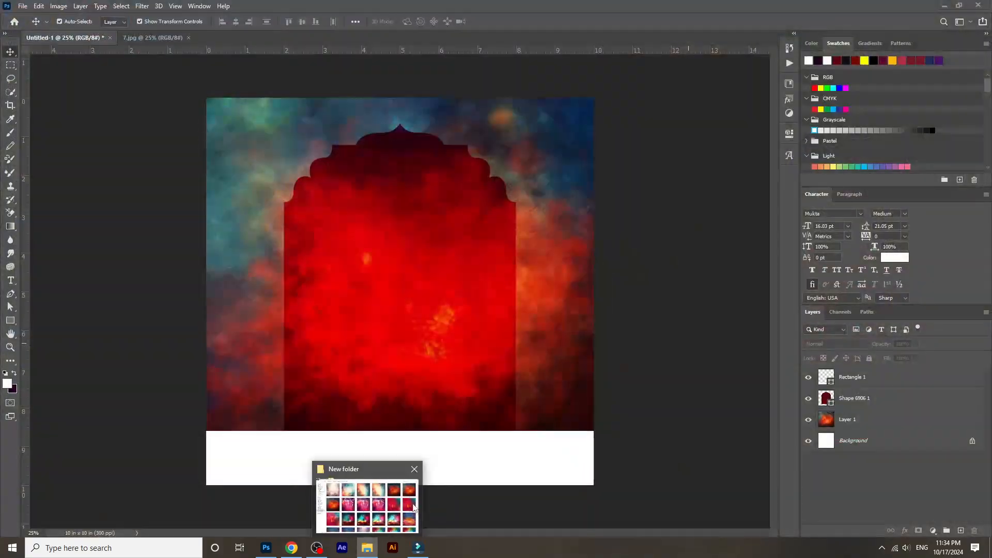
pyautogui.click(430, 517)
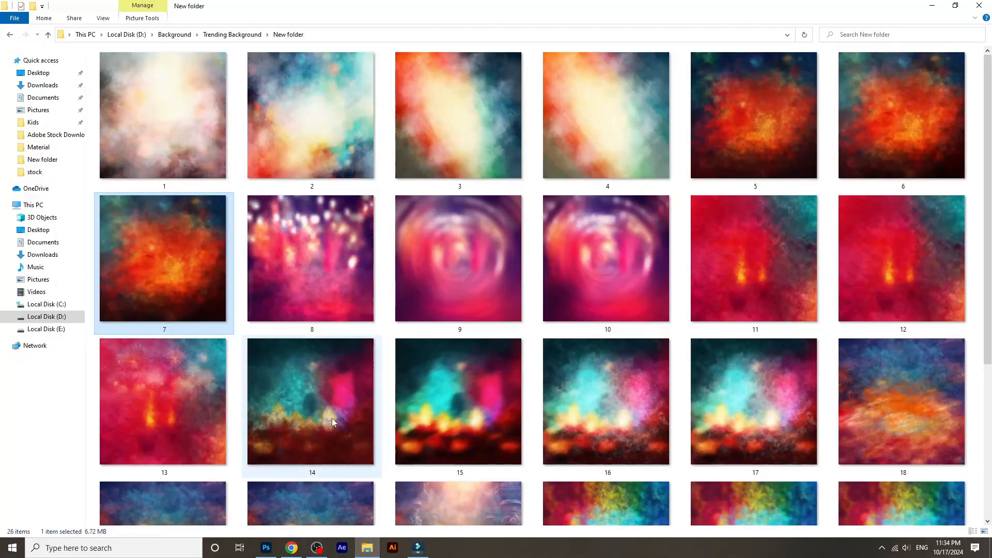
pyautogui.click(47, 317)
pyautogui.doubleClick(636, 156)
pyautogui.doubleClick(466, 129)
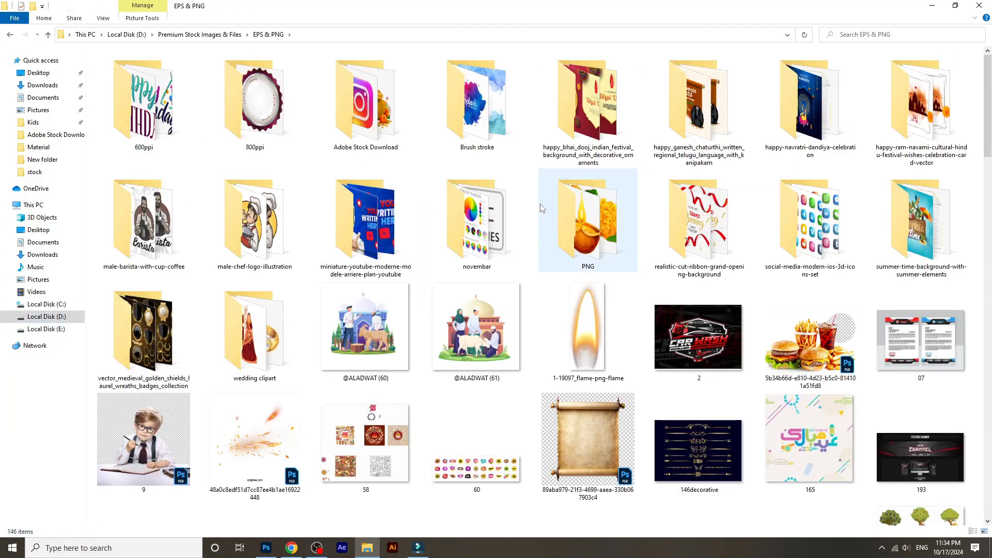
pyautogui.doubleClick(371, 125)
# - Place the AdobeStock_935533622 gold pot image in the poster, scaled down to sit inside the arch just above the white strip
pyautogui.scroll(-10, 371, 125)
pyautogui.moveTo(311, 150); pyautogui.dragTo(325, 444)
pyautogui.moveTo(452, 258); pyautogui.dragTo(453, 258)
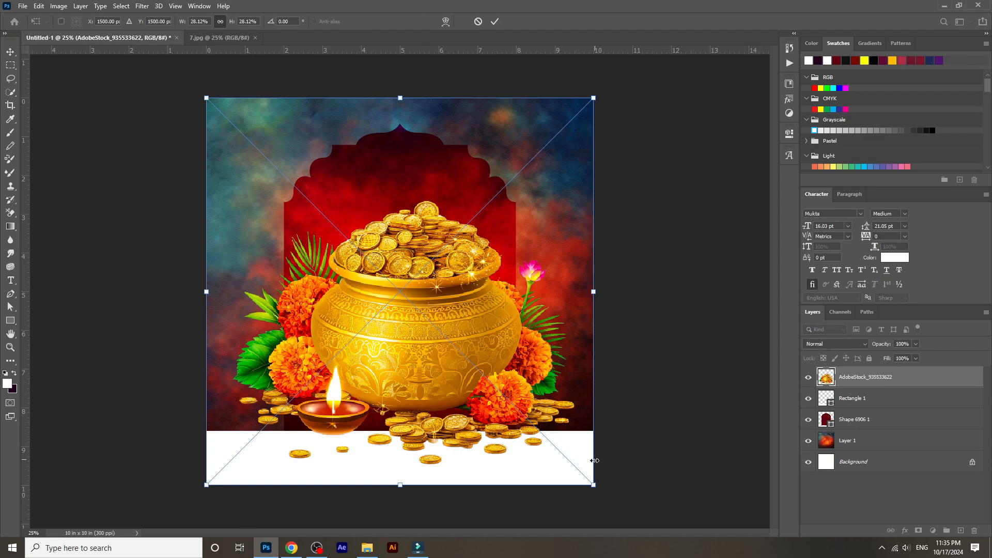
pyautogui.keyDown('alt'); pyautogui.moveTo(593, 485); pyautogui.dragTo(531, 404); pyautogui.keyUp('alt')
pyautogui.moveTo(437, 314); pyautogui.dragTo(431, 347)
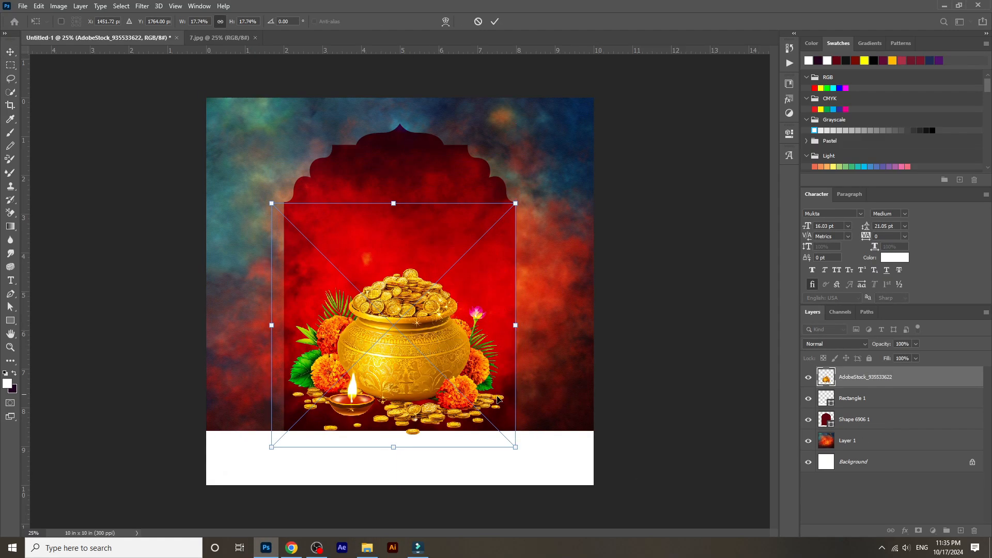
pyautogui.keyDown('alt'); pyautogui.moveTo(517, 447); pyautogui.dragTo(500, 421); pyautogui.keyUp('alt')
pyautogui.moveTo(402, 343); pyautogui.dragTo(403, 348)
pyautogui.press('Return')
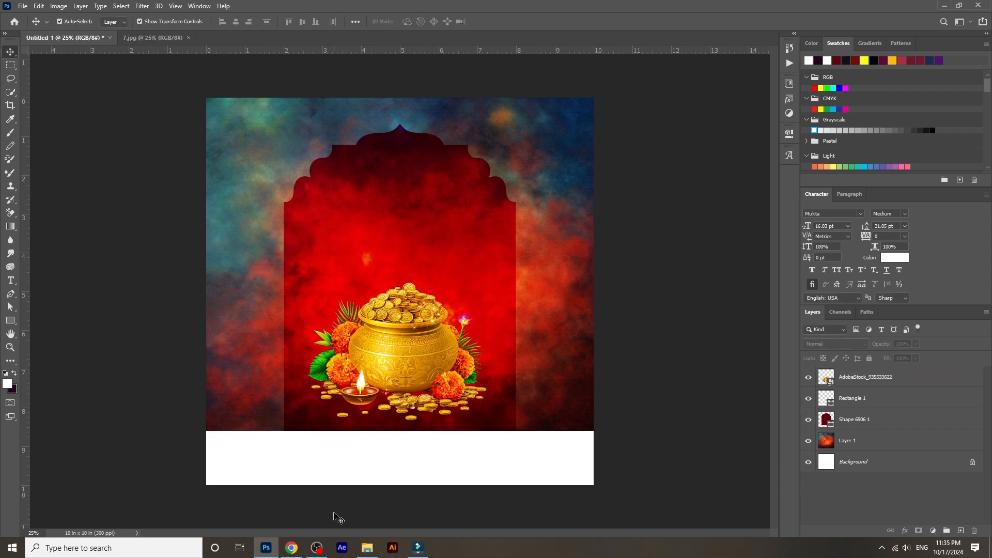
# - Return to File Explorer, look through the Adobe Stock Download images and open the PNG folder in EPS & PNG
pyautogui.click(367, 548)
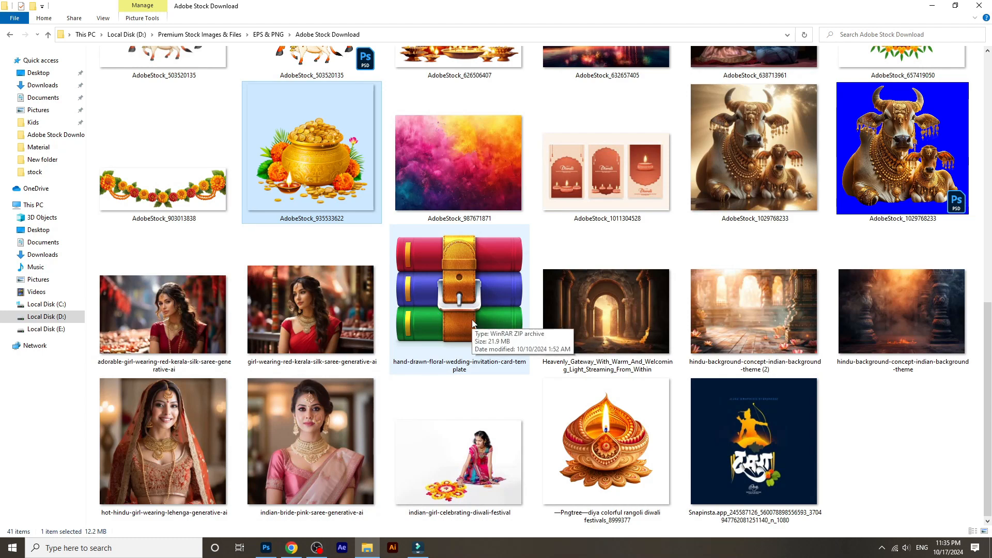
pyautogui.scroll(5, 472, 323)
pyautogui.scroll(6, 472, 323)
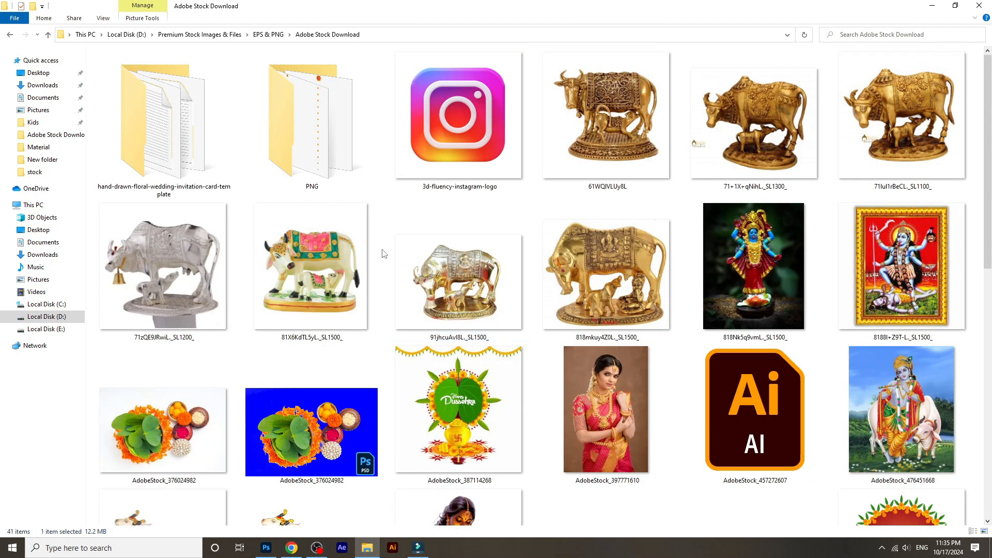
pyautogui.click(11, 37)
pyautogui.doubleClick(588, 222)
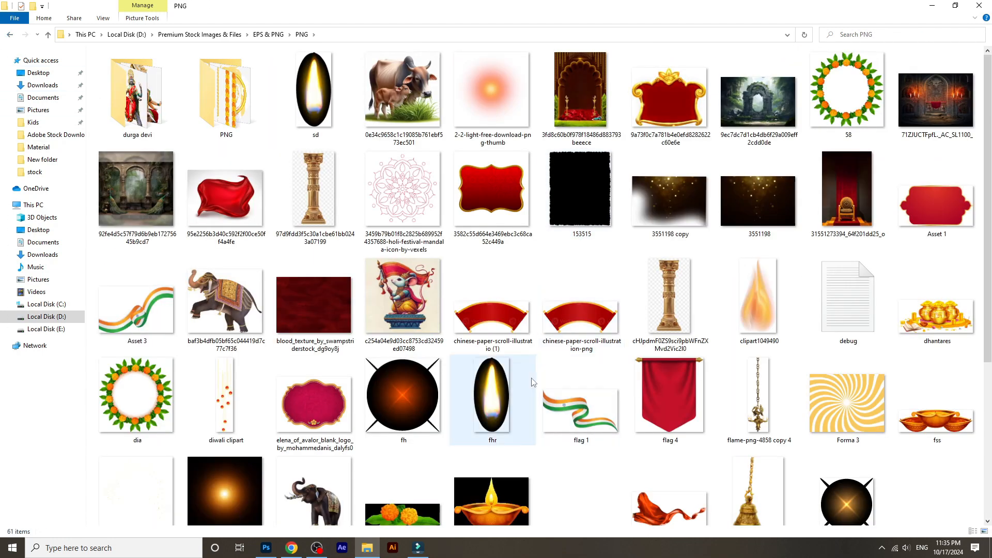
# - Browse the PNG folder and open the golden bokeh image 3551198 in Photoshop as a separate document
pyautogui.scroll(-5, 533, 382)
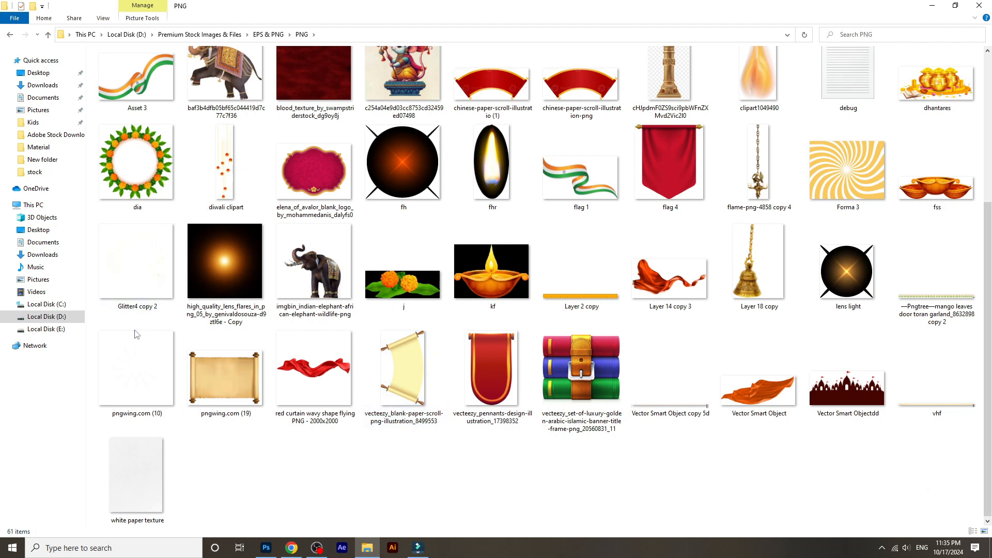
pyautogui.click(138, 292)
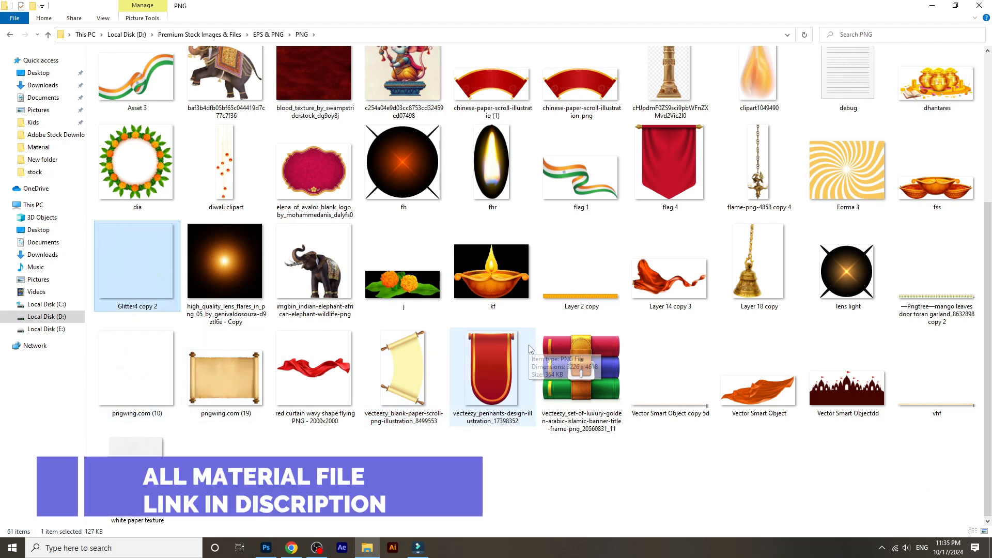
pyautogui.scroll(3, 530, 349)
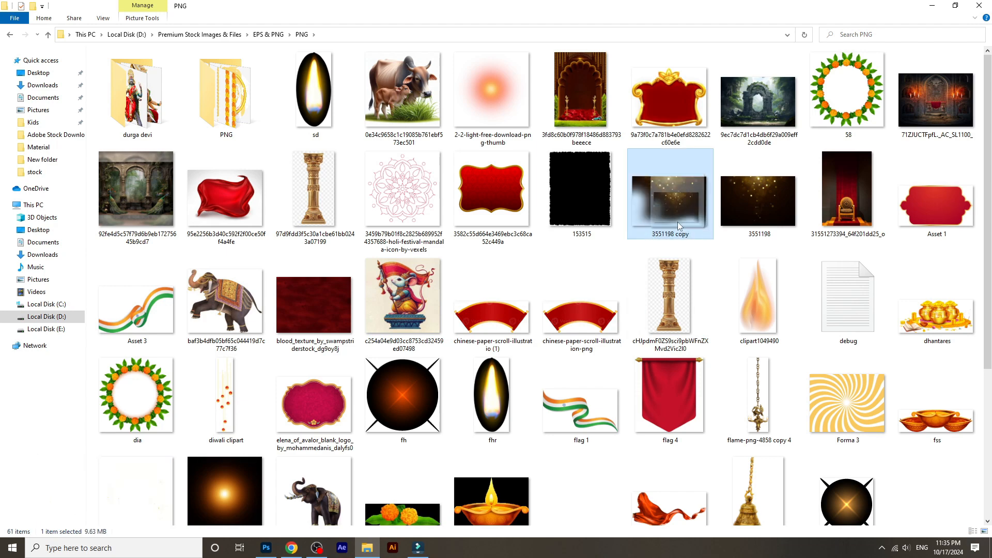
pyautogui.moveTo(759, 202); pyautogui.dragTo(675, 16)
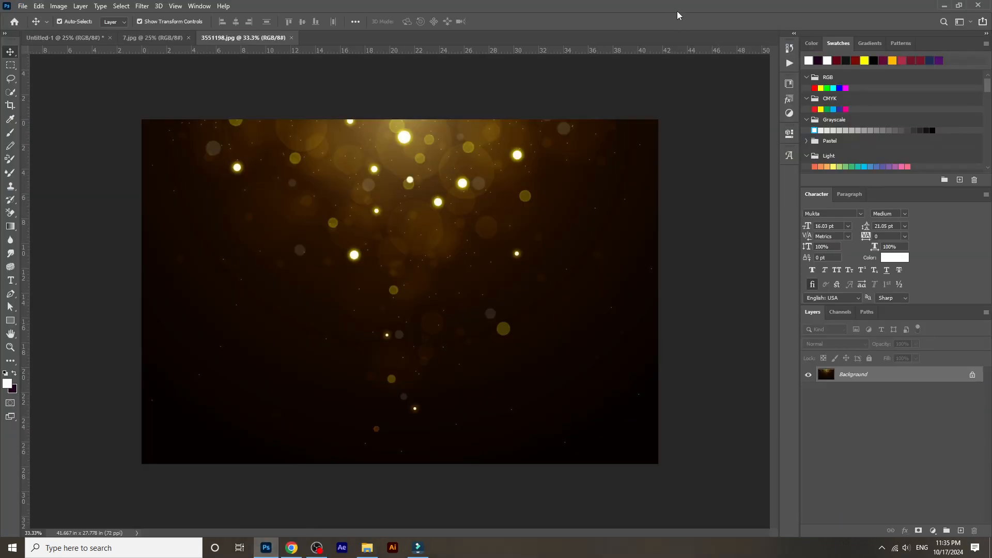
# - Add the golden bokeh image along the top of Untitled-1, beneath the arch layer, as a locked layer in Screen blend mode
pyautogui.moveTo(110, 41); pyautogui.dragTo(475, 268)
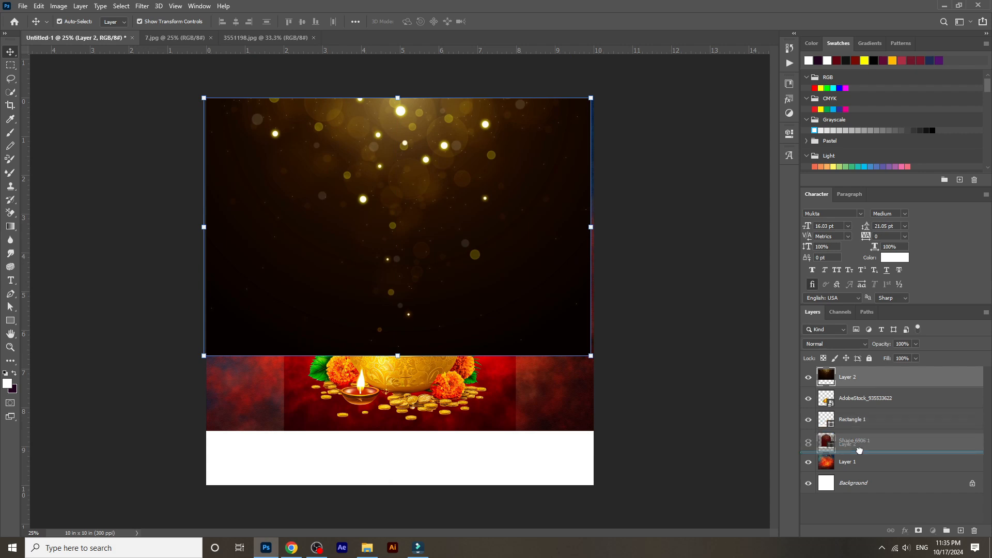
pyautogui.click(835, 343)
pyautogui.click(822, 366)
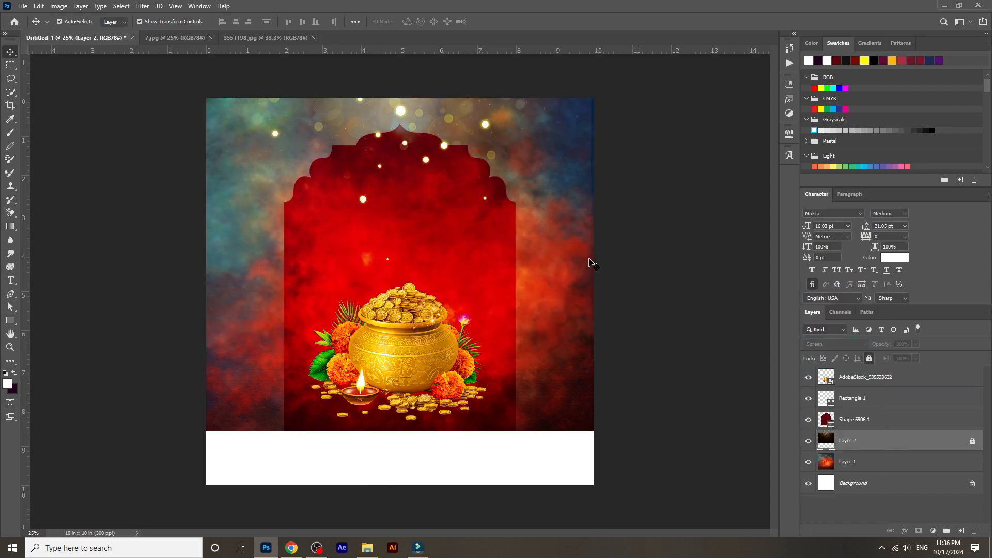
pyautogui.click(633, 264)
pyautogui.hotkey('ctrl', '+')
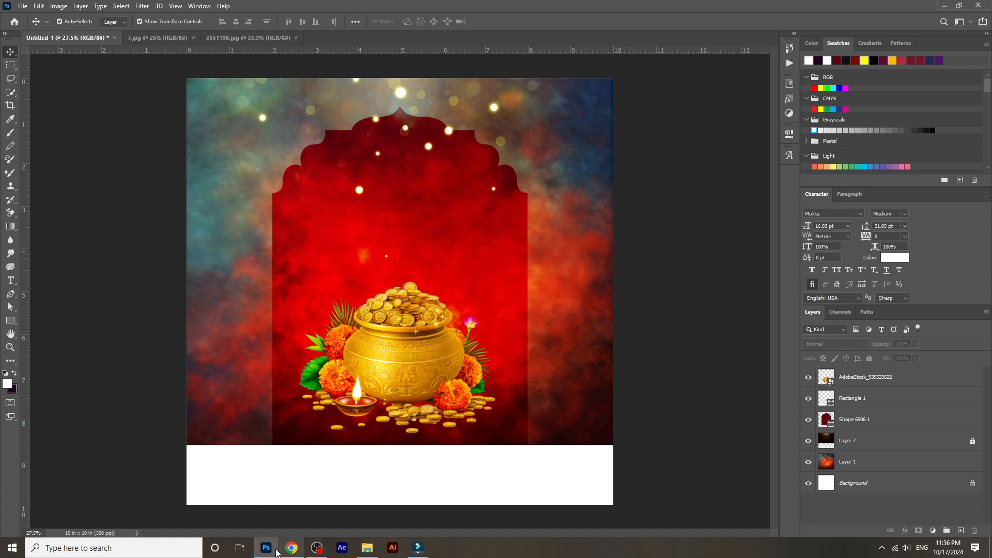
# - Switch to File Explorer, look through the PNG folder and open its PNG subfolder
pyautogui.click(367, 548)
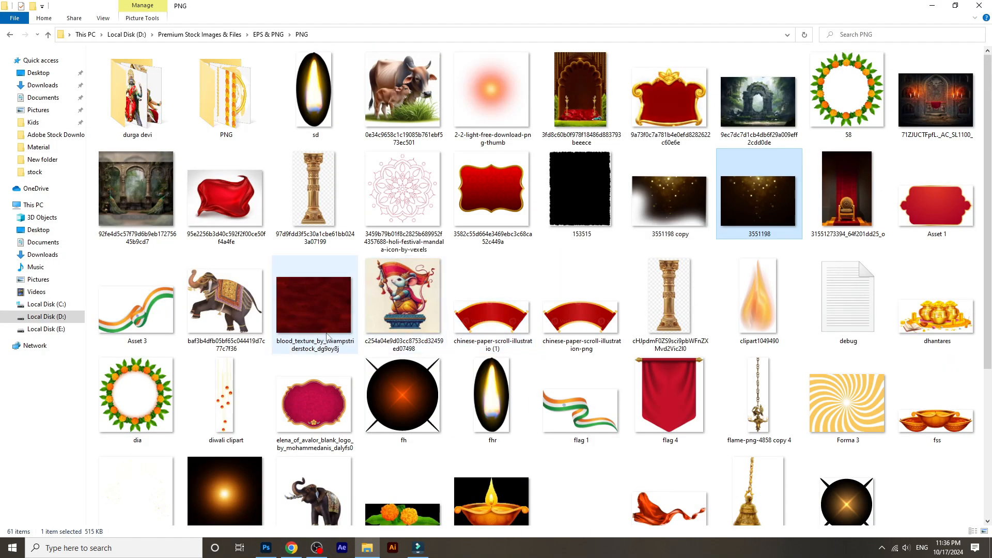
pyautogui.scroll(-5, 663, 331)
pyautogui.scroll(5, 664, 331)
pyautogui.doubleClick(253, 117)
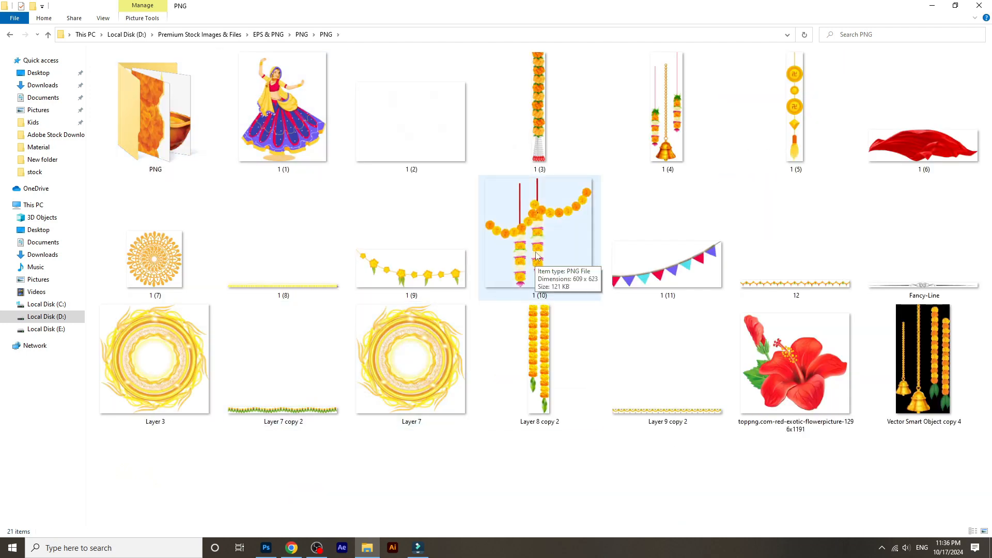
# - Place the 1 (5) coin ornament from the PNG folder in the poster's top-left corner and flip it horizontally
pyautogui.moveTo(795, 114); pyautogui.dragTo(284, 520)
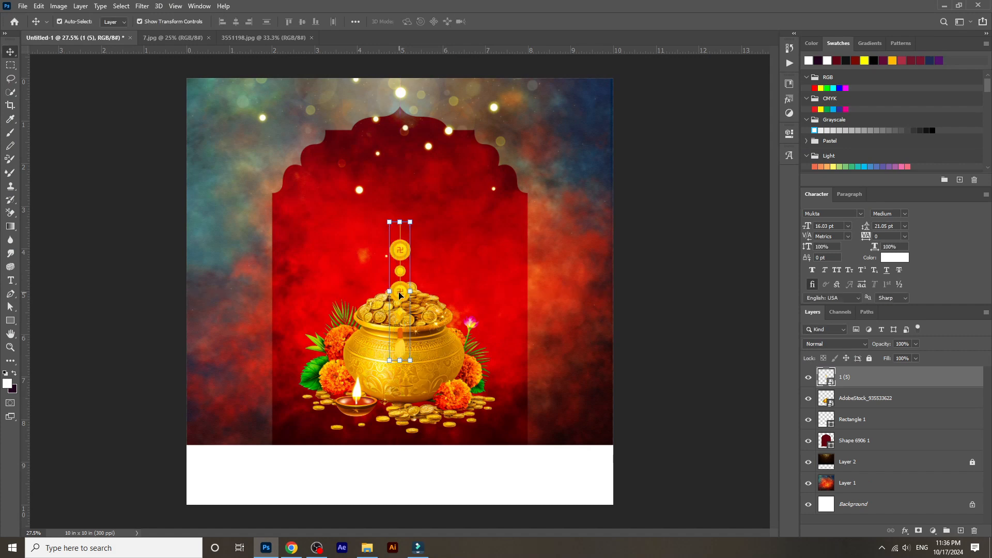
pyautogui.scroll(3, 202, 123)
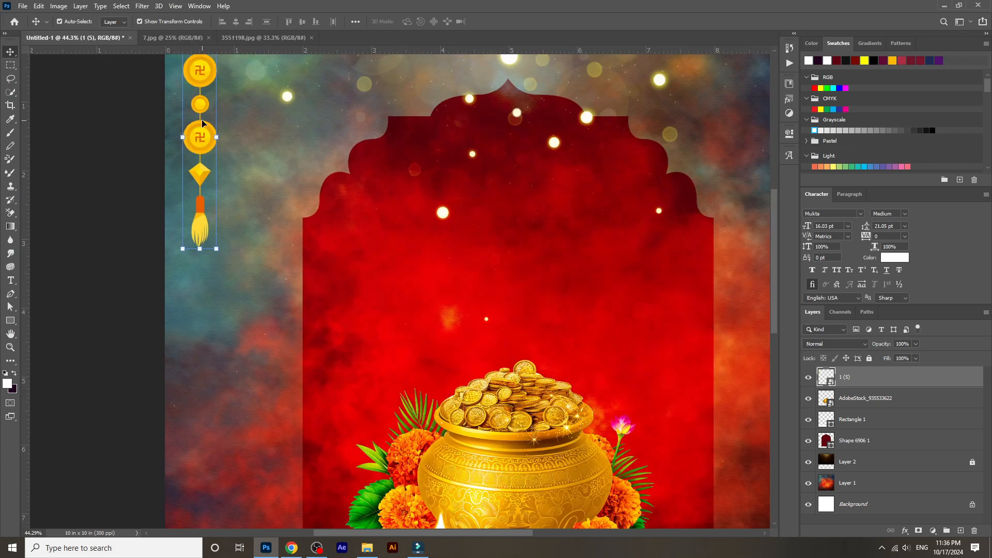
pyautogui.rightClick(222, 142)
pyautogui.click(267, 303)
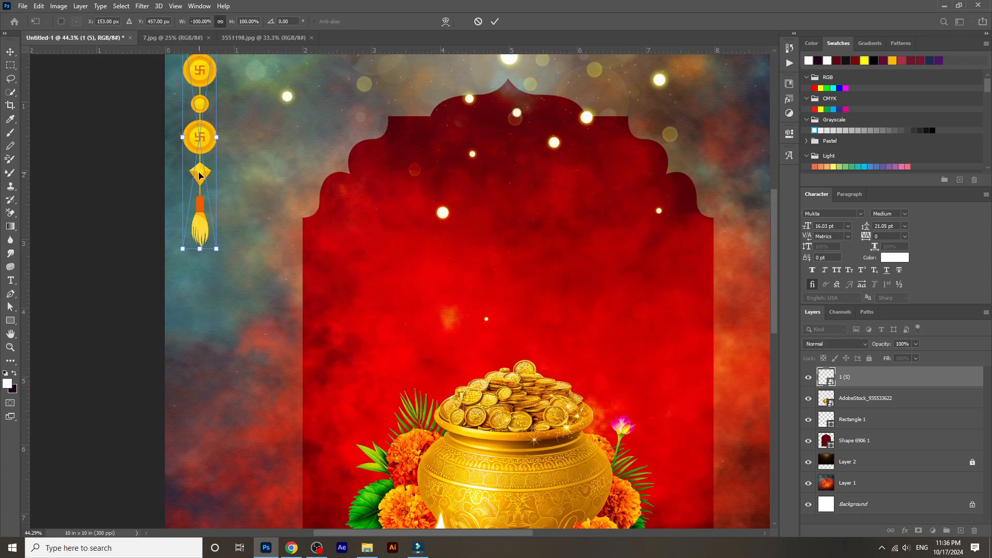
pyautogui.press('Return')
# - Duplicate the hanging coin ornament and place the copy symmetrically in the poster's top-right corner
pyautogui.scroll(-2, 200, 186)
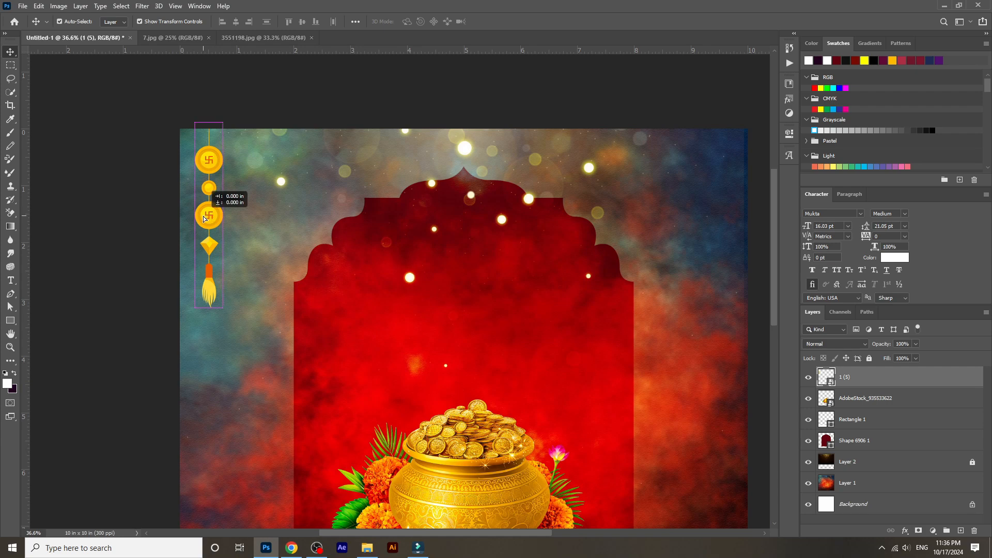
pyautogui.scroll(-3, 192, 215)
pyautogui.moveTo(507, 161); pyautogui.dragTo(575, 164)
pyautogui.keyDown('ctrl'); pyautogui.click(623, 221); pyautogui.keyUp('ctrl')
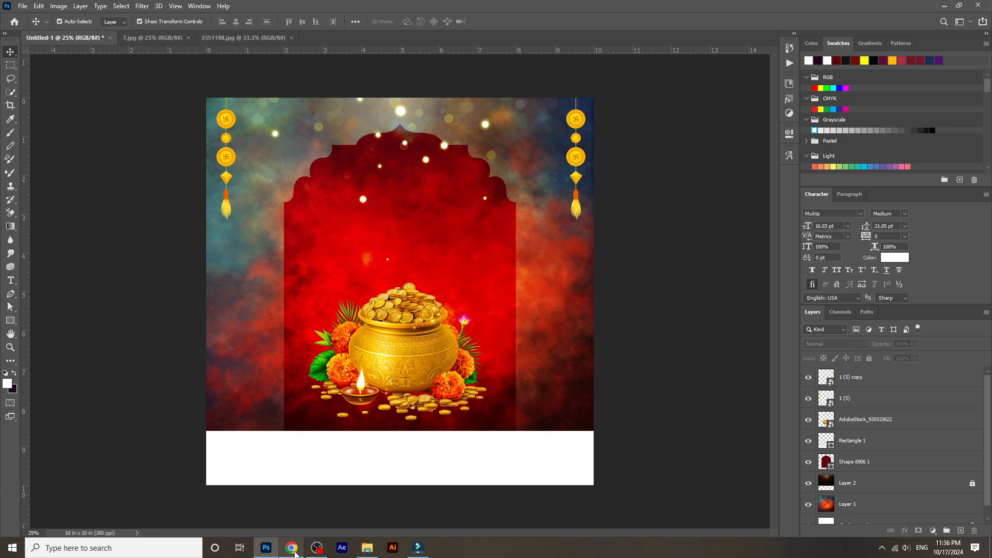
# - Place the 1 (10) marigold garland from File Explorer in the poster's top-left corner
pyautogui.click(367, 548)
pyautogui.moveTo(538, 225); pyautogui.dragTo(455, 175)
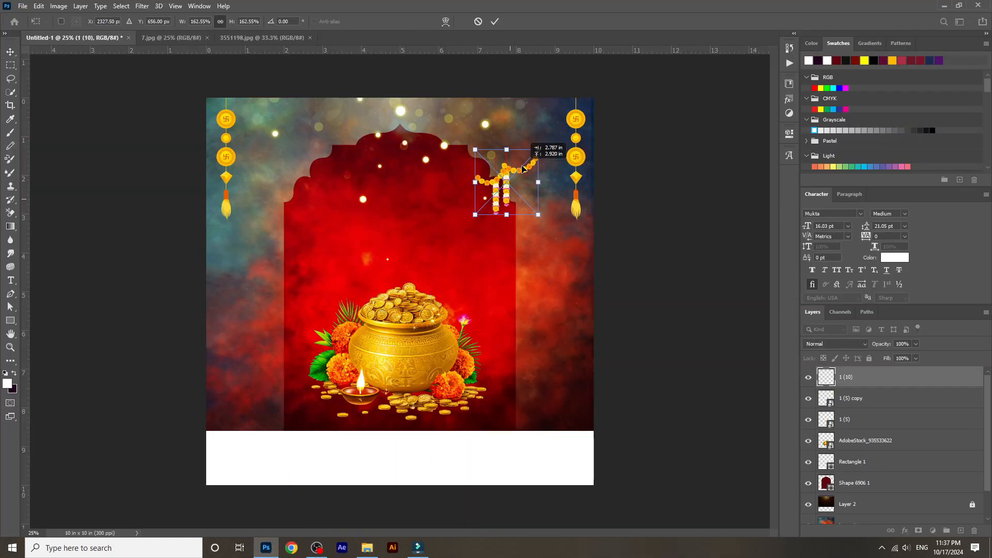
pyautogui.moveTo(523, 169); pyautogui.dragTo(233, 127)
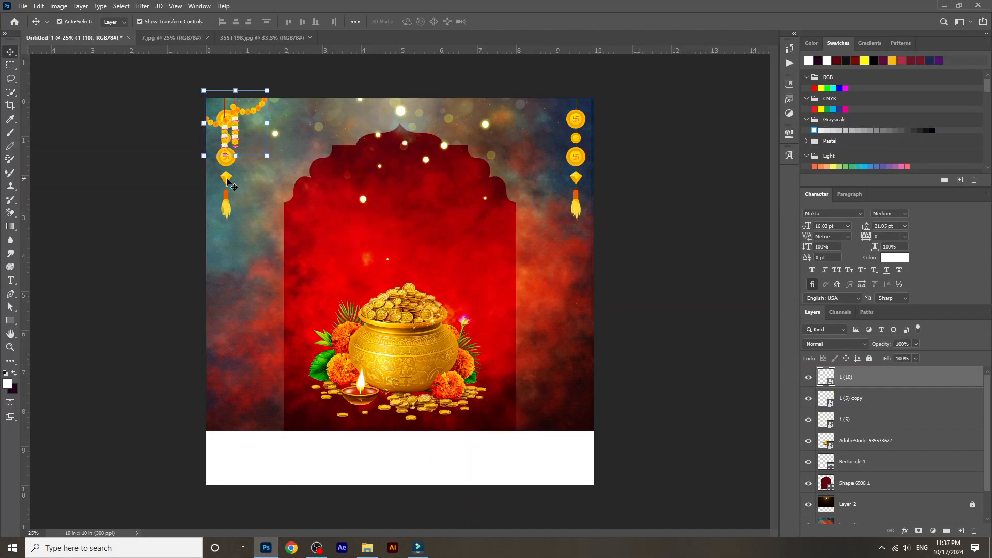
# - Move the left coin ornament to the inner side of the garland and bring its layer to the front
pyautogui.moveTo(227, 180); pyautogui.dragTo(326, 349)
pyautogui.click(269, 173)
pyautogui.scroll(10, 255, 162)
pyautogui.click(331, 247)
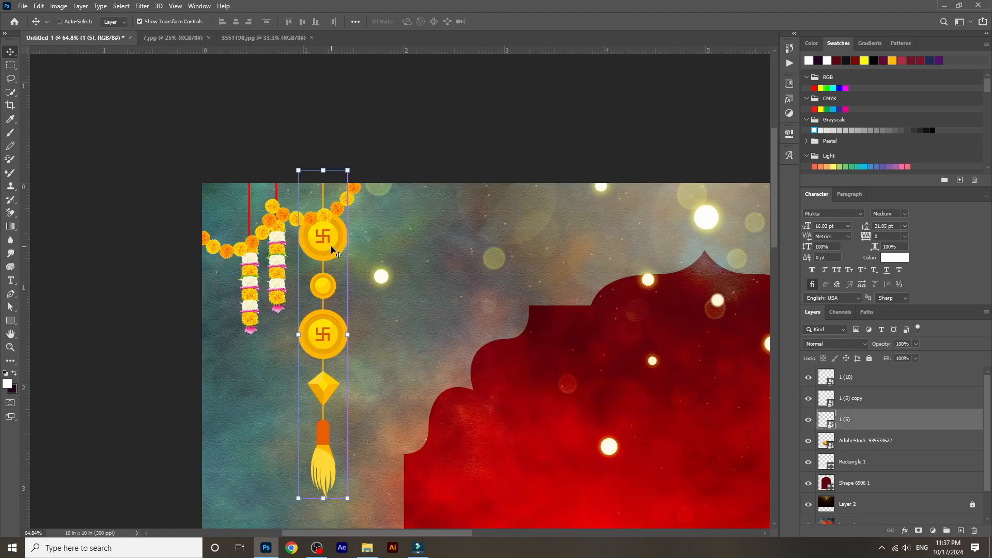
pyautogui.hotkey('ctrl', 'shift', ']')
pyautogui.moveTo(320, 247); pyautogui.dragTo(325, 247)
pyautogui.keyDown('shift'); pyautogui.click(272, 238); pyautogui.keyUp('shift')
pyautogui.hotkey('ctrl', 'e')
pyautogui.scroll(-11, 258, 239)
pyautogui.click(559, 170)
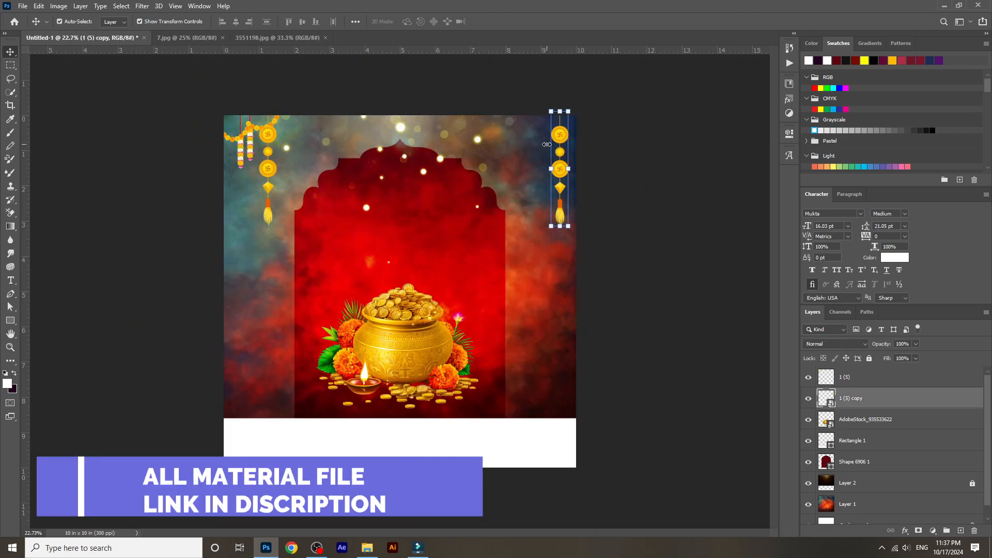
pyautogui.press('Delete')
pyautogui.hotkey('ctrl', 'z')
pyautogui.hotkey('ctrl', 'z')
# - Duplicate the garland, flip the copy horizontally in the top-right corner and move the right coin ornament to its inner side
pyautogui.click(250, 147)
pyautogui.hotkey('ctrl', 't')
pyautogui.rightClick(549, 164)
pyautogui.moveTo(250, 147); pyautogui.dragTo(573, 258)
pyautogui.click(578, 332)
pyautogui.press('Return')
pyautogui.scroll(8, 555, 144)
pyautogui.moveTo(592, 324); pyautogui.dragTo(516, 317)
# - Merge the garland and coin ornament into a single layer in each of the two upper corners
pyautogui.scroll(-3, 499, 324)
pyautogui.keyDown('shift'); pyautogui.click(558, 281); pyautogui.keyUp('shift')
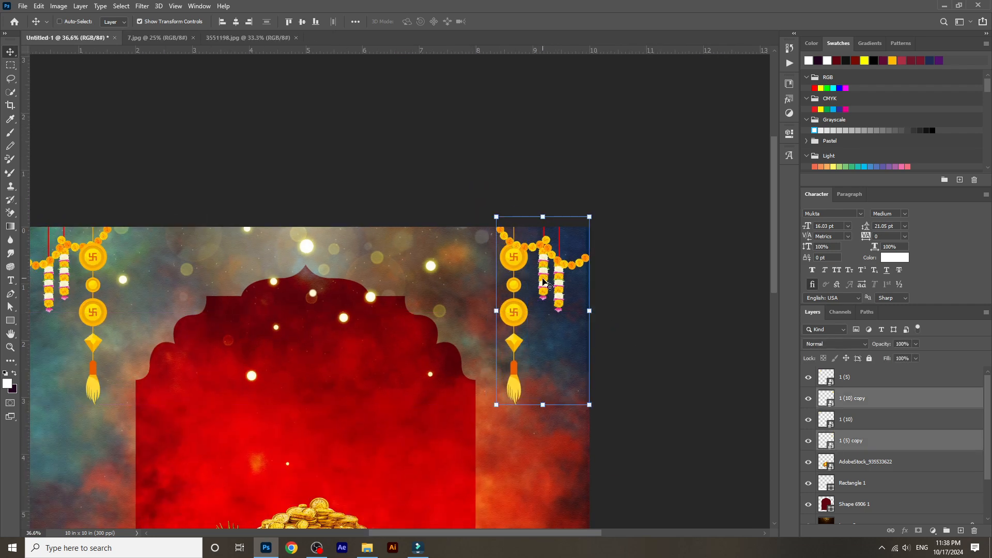
pyautogui.hotkey('ctrl', 'e')
pyautogui.click(93, 312)
pyautogui.keyDown('shift'); pyautogui.click(64, 282); pyautogui.keyUp('shift')
pyautogui.hotkey('ctrl', 'e')
pyautogui.click(604, 350)
pyautogui.hotkey('ctrl', '0')
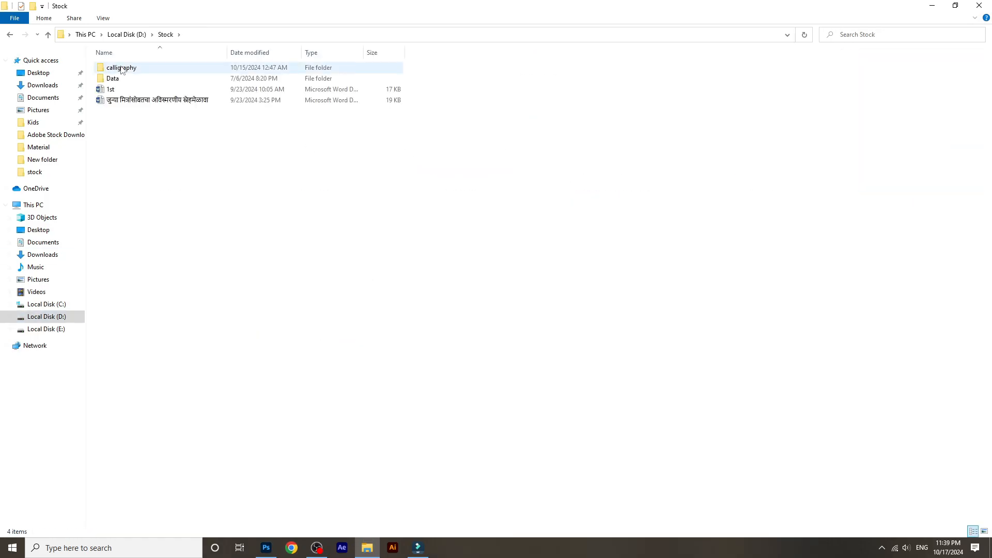
# - Open the calligraphy folder in Stock on Local Disk (D:) and go into its ALL CALLIGRAPHY PNG folder
pyautogui.doubleClick(121, 70)
pyautogui.doubleClick(396, 100)
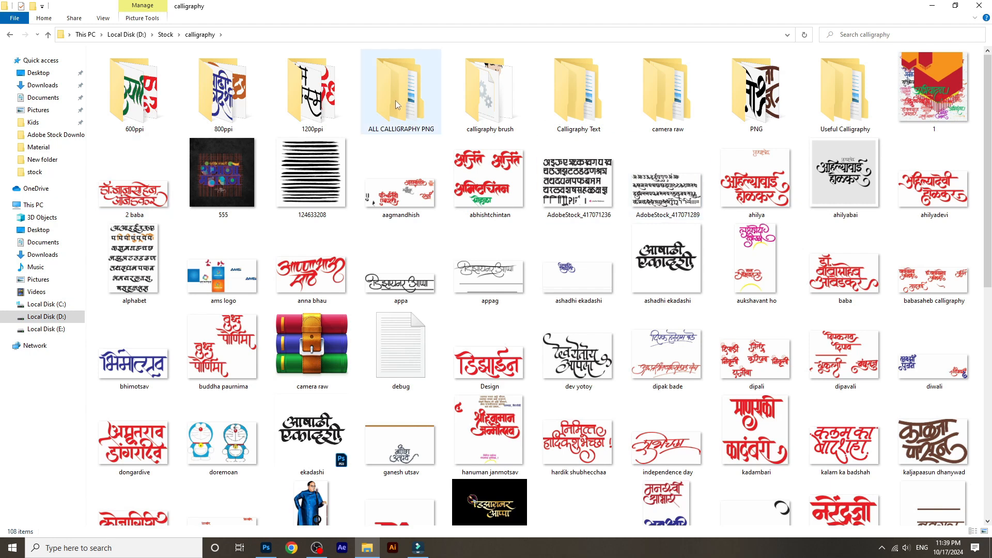
pyautogui.doubleClick(111, 78)
pyautogui.doubleClick(185, 165)
# - Place the धनत्रयोदशी calligraphy (Asset 1) across the arch above the gold pot, scaled to nearly the arch's width
pyautogui.moveTo(185, 166); pyautogui.dragTo(566, 58)
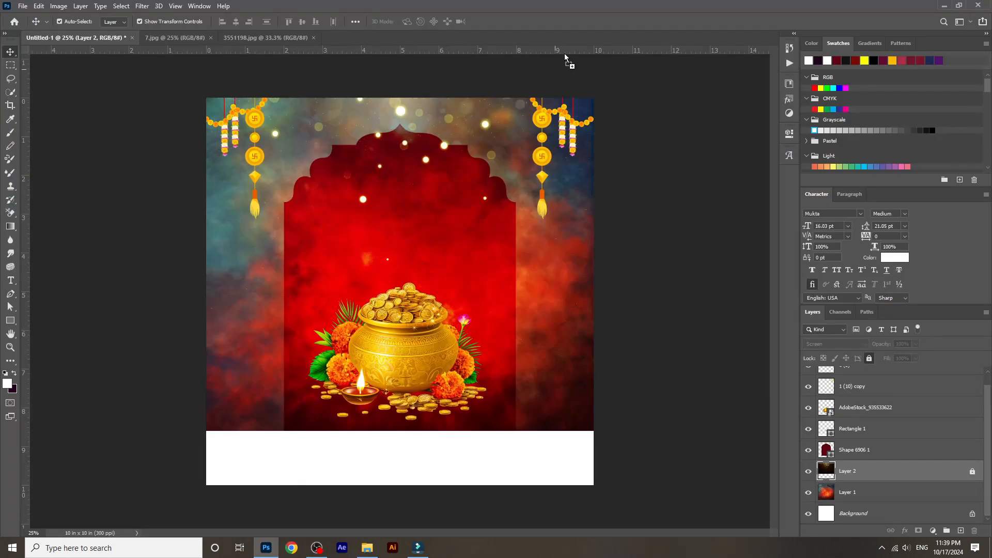
pyautogui.moveTo(535, 334); pyautogui.dragTo(493, 313)
pyautogui.moveTo(465, 307); pyautogui.dragTo(509, 287)
pyautogui.moveTo(466, 264); pyautogui.dragTo(459, 246)
pyautogui.press('Return')
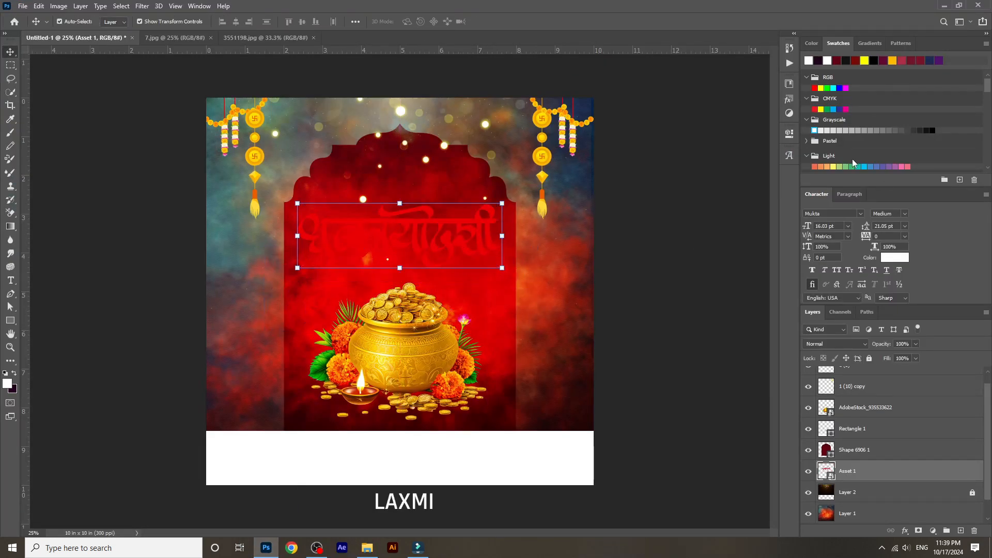
# - Apply the glossy golden-yellow preset layer style to the धनत्रयोदशी calligraphy
pyautogui.click(790, 99)
pyautogui.click(737, 214)
pyautogui.click(536, 280)
pyautogui.scroll(5, 442, 234)
# - Lock the arch layer Shape 6906 1 and adjust the position of the golden title inside the arch
pyautogui.click(441, 235)
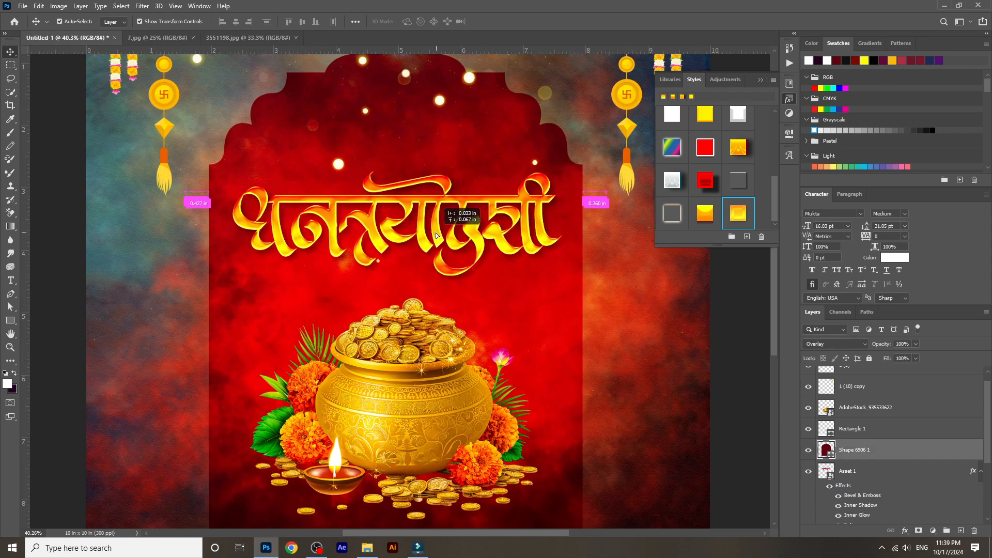
pyautogui.moveTo(434, 234); pyautogui.dragTo(428, 228)
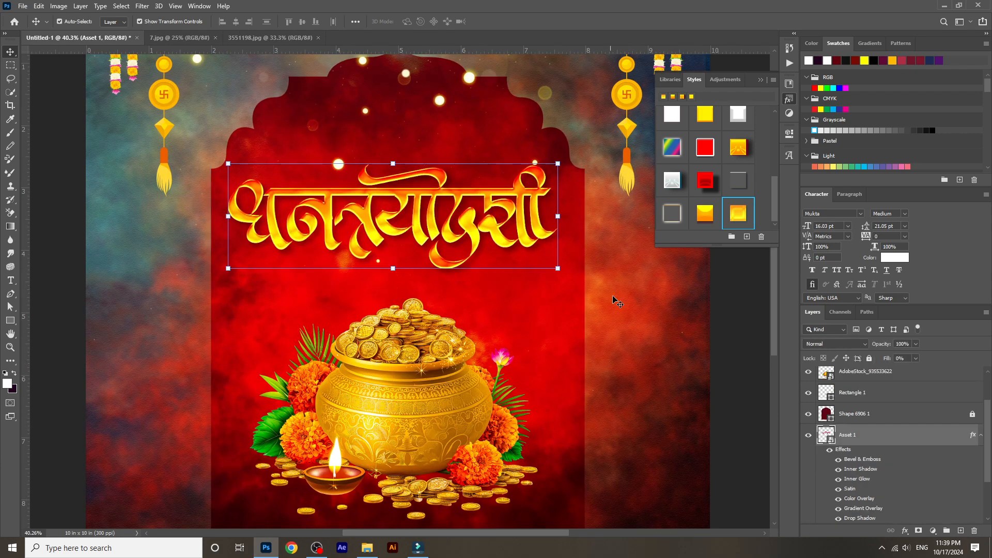
pyautogui.scroll(-1, 526, 321)
pyautogui.click(739, 465)
pyautogui.scroll(-4, 327, 227)
pyautogui.click(760, 80)
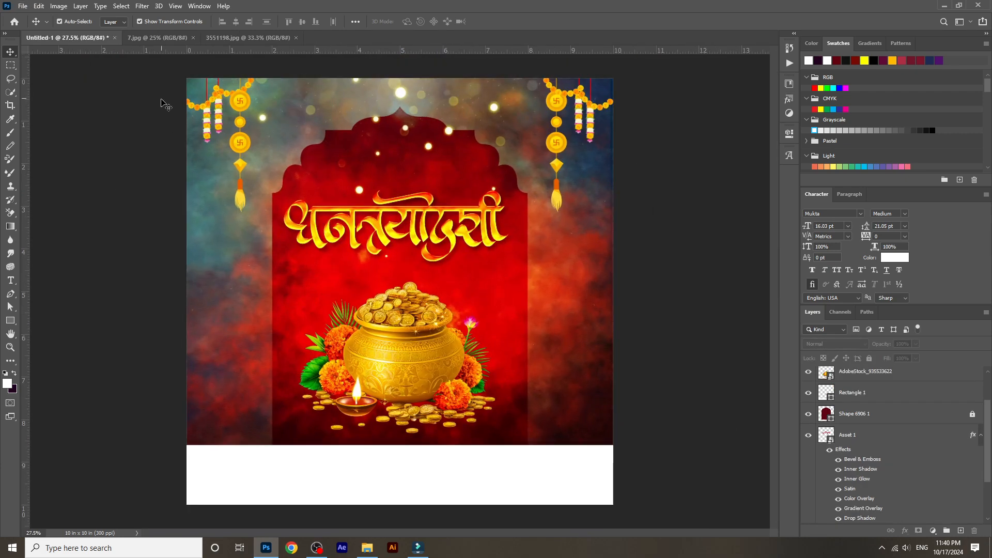
# - Open the laxmi pujan PSD and copy its one-line verse starting आज आपल्या दारी into Untitled-1 above the title
pyautogui.click(23, 6)
pyautogui.click(32, 28)
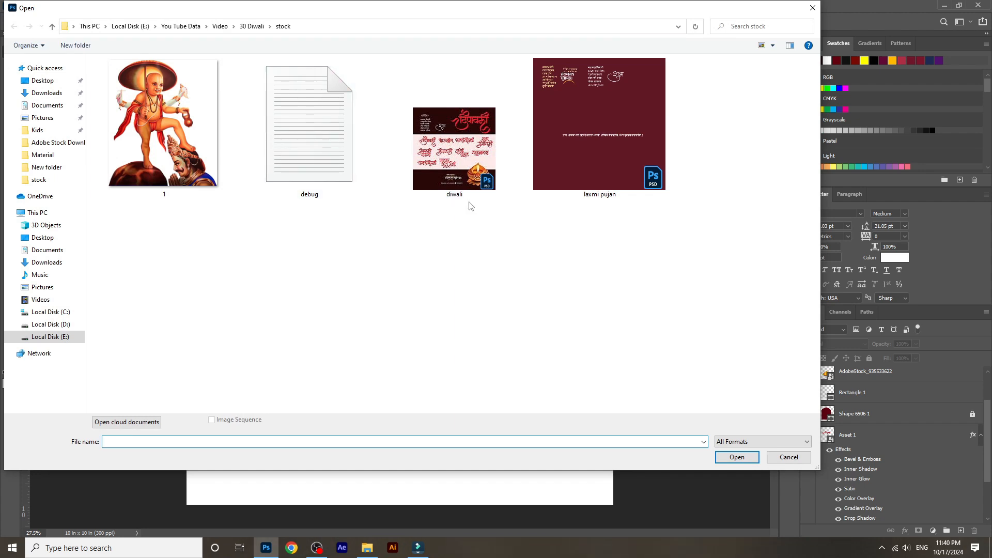
pyautogui.doubleClick(569, 144)
pyautogui.moveTo(387, 327); pyautogui.dragTo(385, 178)
pyautogui.scroll(6, 387, 182)
# - Break the verse into two centred lines after धनाची. and centre it in the arch above the title
pyautogui.doubleClick(379, 162)
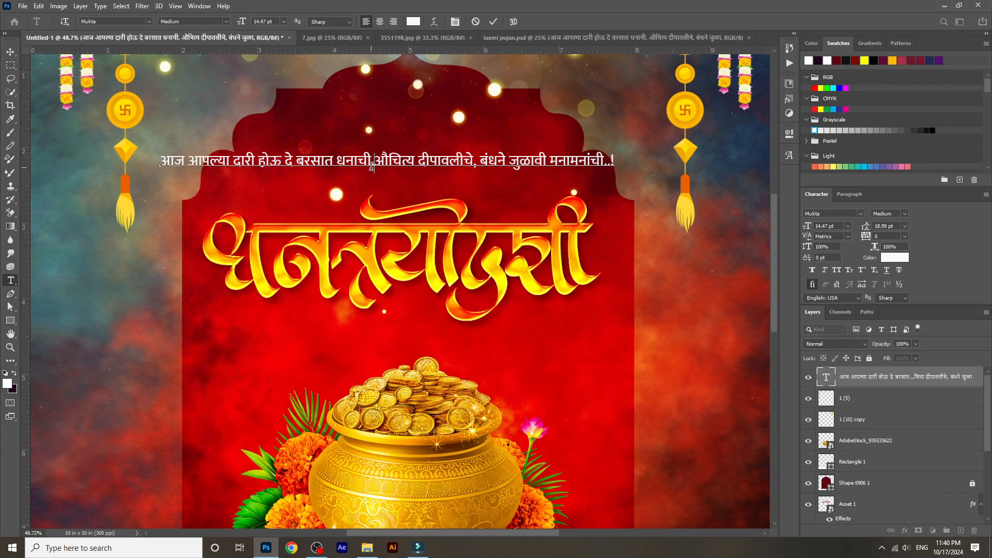
pyautogui.press('Return')
pyautogui.doubleClick(827, 379)
pyautogui.click(380, 21)
pyautogui.click(898, 385)
pyautogui.press('v')
pyautogui.moveTo(245, 158); pyautogui.dragTo(478, 153)
# - Set the verse's font to Anek Devanagari Medium, scale it to about 93% and position it just above the title
pyautogui.click(861, 214)
pyautogui.scroll(-5, 828, 258)
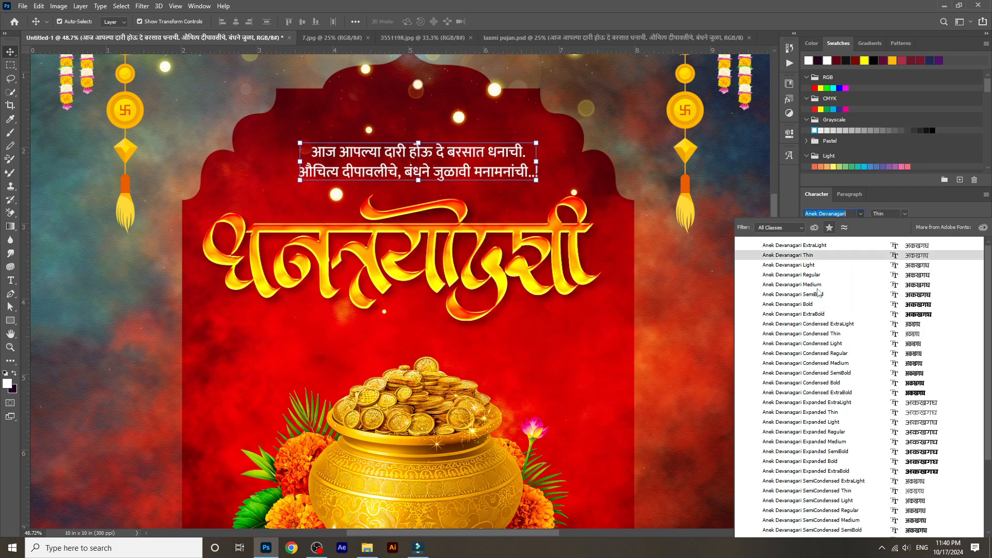
pyautogui.click(816, 285)
pyautogui.click(545, 143)
pyautogui.moveTo(545, 142); pyautogui.dragTo(528, 146)
pyautogui.moveTo(492, 161); pyautogui.dragTo(485, 164)
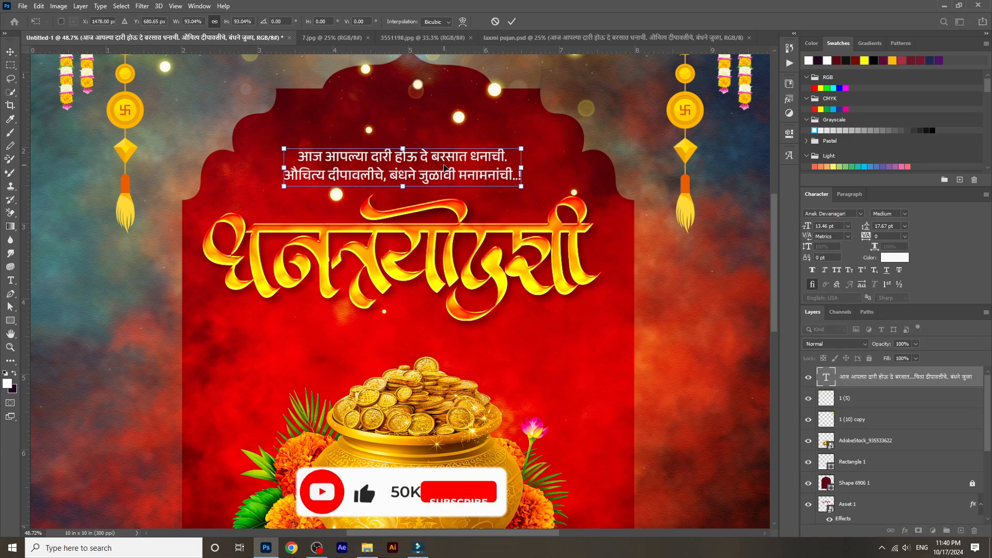
pyautogui.press('Return')
pyautogui.hotkey('ctrl', '0')
pyautogui.click(427, 207)
pyautogui.click(665, 280)
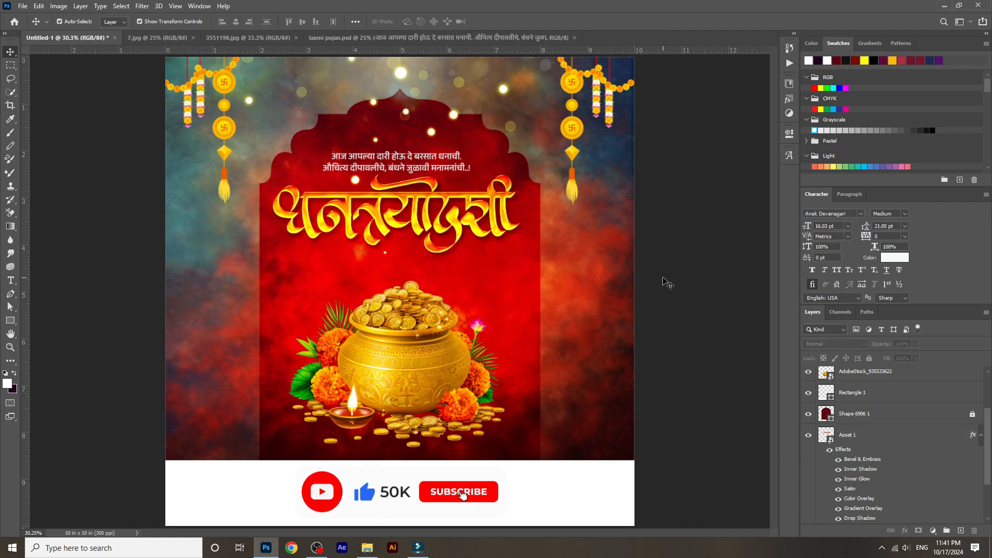
# - Copy the निमित्त आपणांस व आपल्या परिवारास and मंगलमय शुभेच्छा! greeting from laxmi pujan.psd into Untitled-1 below the title
pyautogui.scroll(7, 416, 144)
pyautogui.click(474, 171)
pyautogui.click(608, 42)
pyautogui.scroll(5, 424, 129)
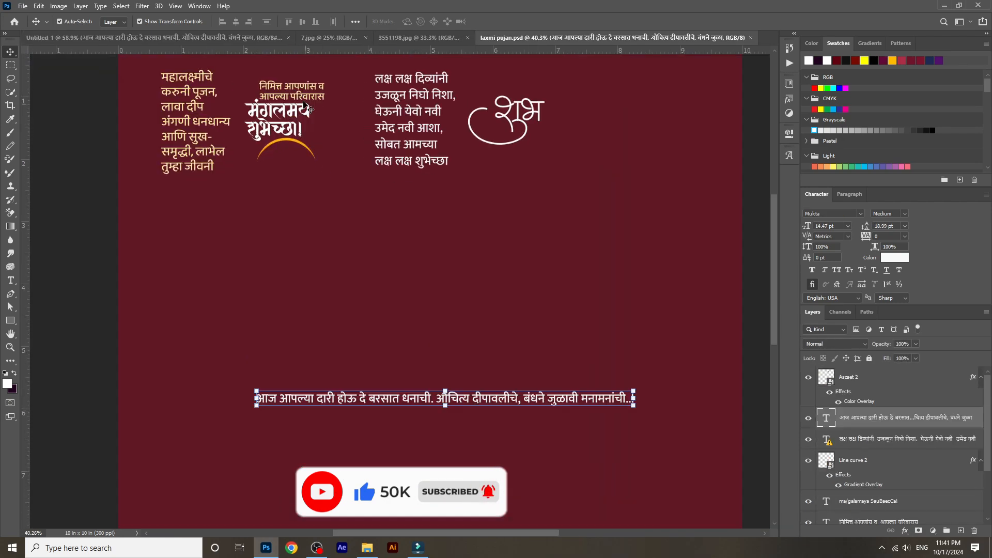
pyautogui.moveTo(300, 111); pyautogui.dragTo(391, 393)
# - Join the greeting text निमित्त आपणांस व आपल्या परिवारास onto a single line
pyautogui.click(99, 389)
pyautogui.click(291, 388)
pyautogui.doubleClick(382, 393)
pyautogui.click(335, 396)
pyautogui.click(891, 403)
# - Enlarge the निमित्त आपणांस व आपल्या परिवारास line to 14.62 pt, make it white and centre it below the title
pyautogui.hotkey('ctrl', 't')
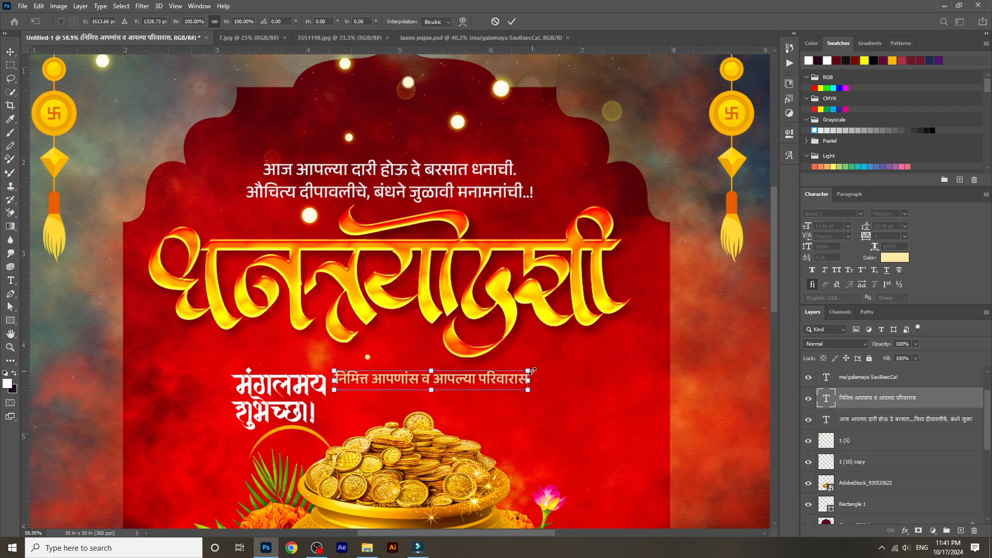
pyautogui.moveTo(529, 371); pyautogui.dragTo(555, 364)
pyautogui.moveTo(513, 377); pyautogui.dragTo(497, 365)
pyautogui.press('Return')
# - Put मंगलमय शुभेच्छा! on a single line and place it beneath the निमित्त आपणांस line
pyautogui.press('t')
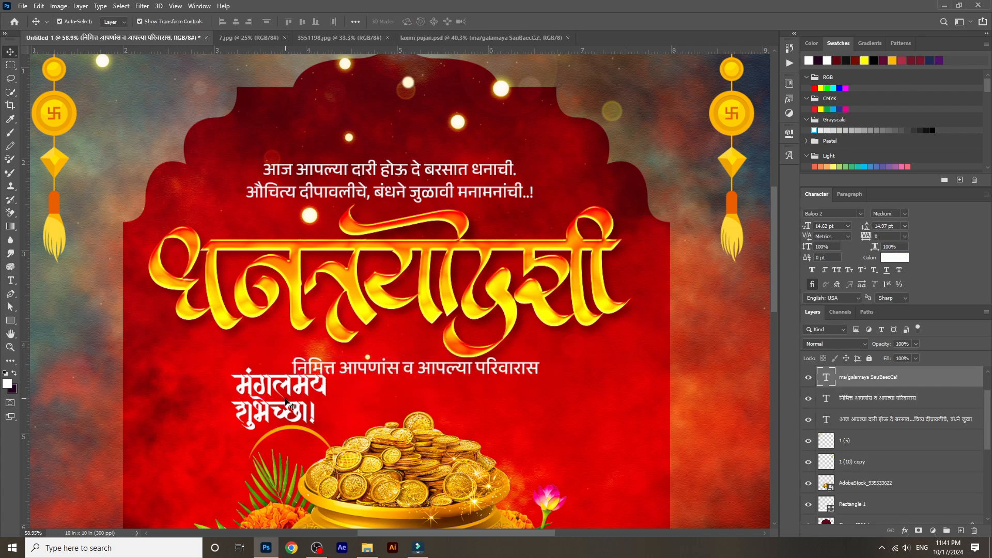
pyautogui.click(235, 411)
pyautogui.hotkey('ctrl', 'Return')
pyautogui.moveTo(363, 386); pyautogui.dragTo(455, 393)
# - Scale both greeting lines together to about 89% and place them below the left half of the title
pyautogui.keyDown('shift'); pyautogui.click(526, 368); pyautogui.keyUp('shift')
pyautogui.moveTo(527, 369); pyautogui.dragTo(402, 359)
pyautogui.moveTo(443, 392); pyautogui.dragTo(430, 389)
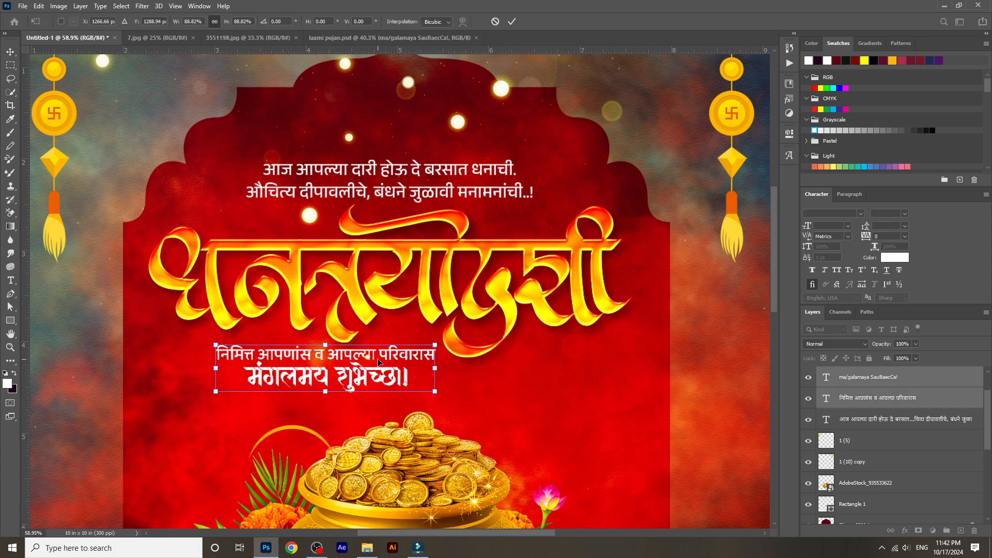
# - Mask out the bokeh light just below the title on Layer 2 and delete the orange arc above the pot
pyautogui.click(459, 123)
pyautogui.click(933, 499)
pyautogui.click(918, 531)
pyautogui.press('b')
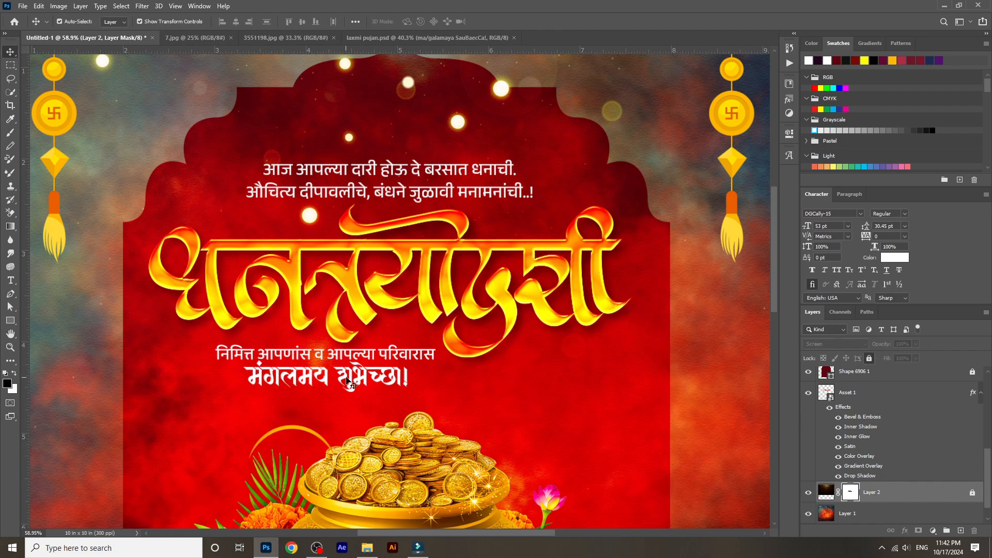
pyautogui.click(293, 428)
pyautogui.press('Delete')
# - Select the title together with the verse and both greeting lines, scale the group down slightly and recentre it in the arch
pyautogui.keyDown('shift'); pyautogui.click(427, 353); pyautogui.keyUp('shift')
pyautogui.keyDown('shift'); pyautogui.click(433, 304); pyautogui.keyUp('shift')
pyautogui.keyDown('shift'); pyautogui.click(486, 193); pyautogui.keyUp('shift')
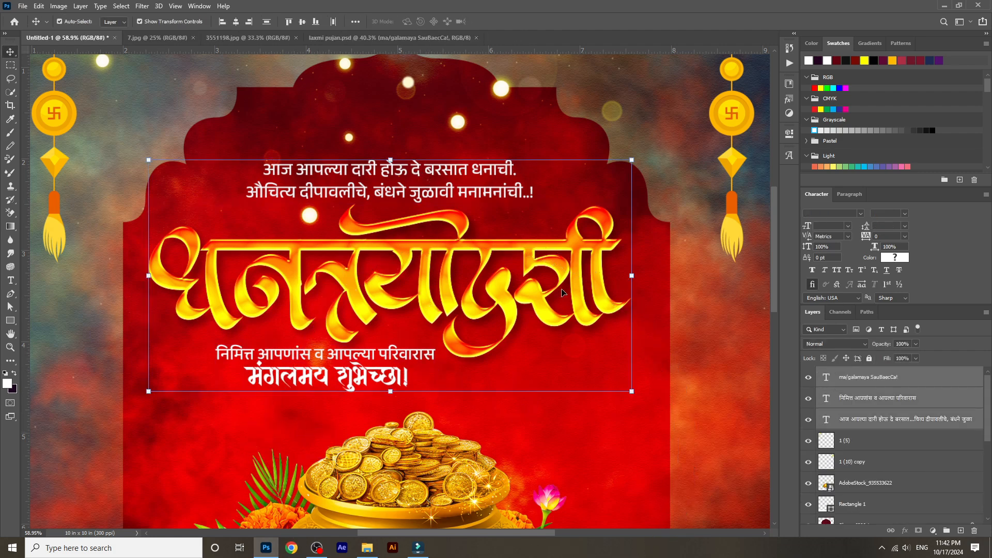
pyautogui.moveTo(632, 391); pyautogui.dragTo(626, 388)
pyautogui.moveTo(527, 350); pyautogui.dragTo(534, 355)
pyautogui.press('Return')
pyautogui.hotkey('ctrl', '0')
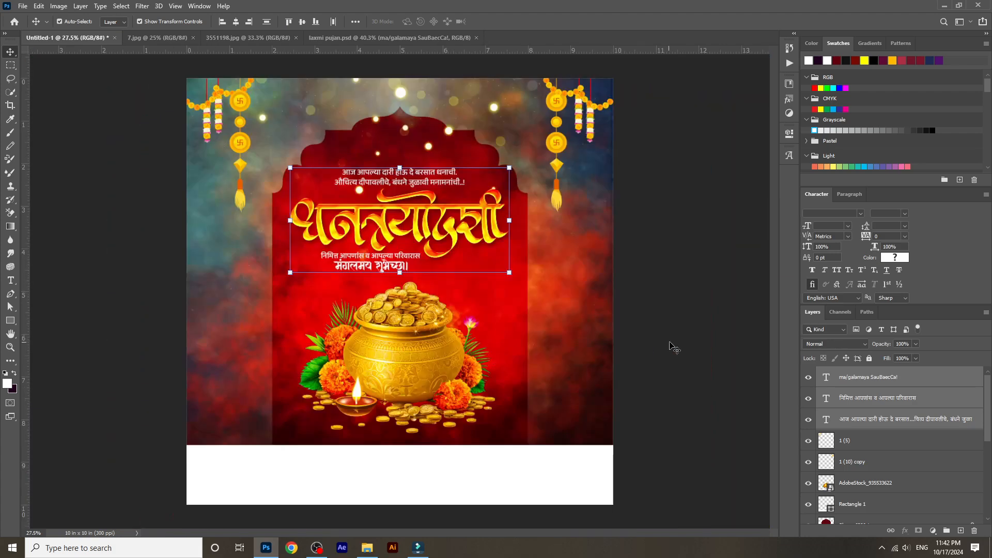
pyautogui.click(676, 345)
# - Switch to File Explorer, go back to the PNG folder in EPS & PNG and find the light-ray image
pyautogui.hotkey('alt', 'Tab')
pyautogui.click(10, 34)
pyautogui.click(10, 35)
pyautogui.click(10, 35)
pyautogui.click(9, 35)
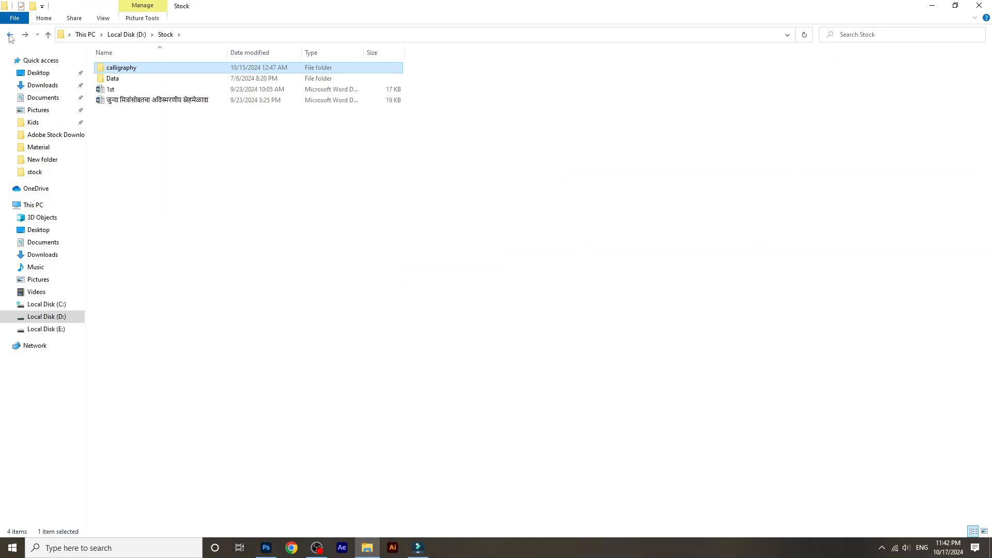
pyautogui.click(9, 34)
pyautogui.click(10, 35)
pyautogui.scroll(-5, 215, 114)
# - Place the pngwing.com (10) light rays behind the pot, directly above Layer 1, in Overlay blend mode
pyautogui.moveTo(137, 372); pyautogui.dragTo(450, 300)
pyautogui.press('Return')
pyautogui.click(835, 344)
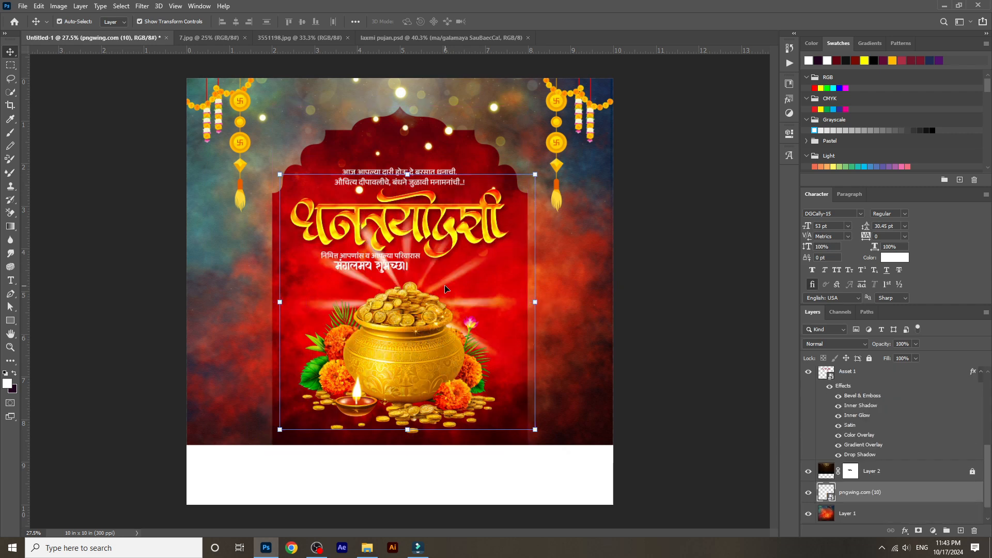
pyautogui.click(822, 404)
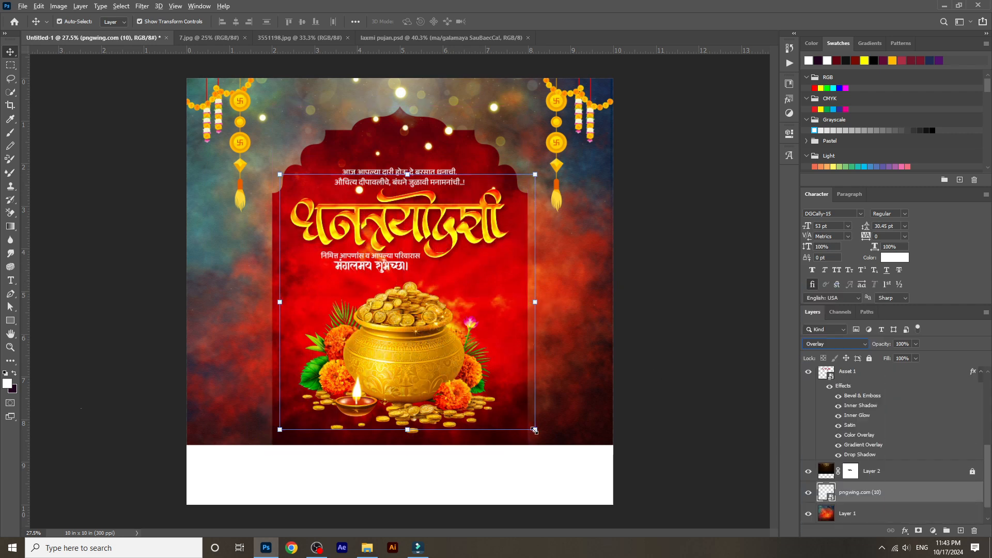
# - Enlarge the light-ray layer and reposition it so that it is centred behind the pot
pyautogui.hotkey('ctrl', 't')
pyautogui.moveTo(535, 429); pyautogui.dragTo(617, 473)
pyautogui.moveTo(497, 341); pyautogui.dragTo(503, 356)
pyautogui.press('Return')
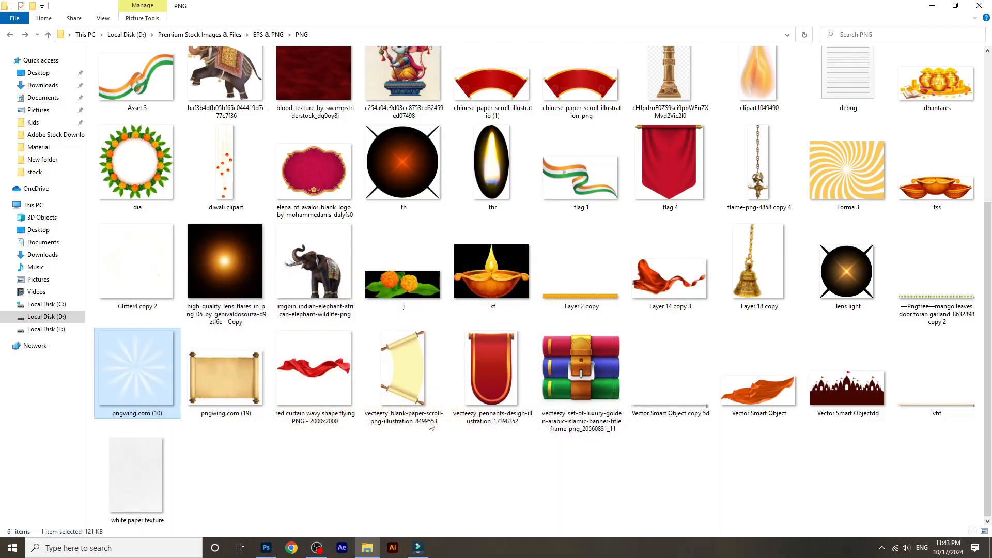
# - Return to File Explorer, check the durga devi folder and open the peacock archway JPG in Photoshop as a separate document
pyautogui.scroll(5, 430, 425)
pyautogui.doubleClick(137, 93)
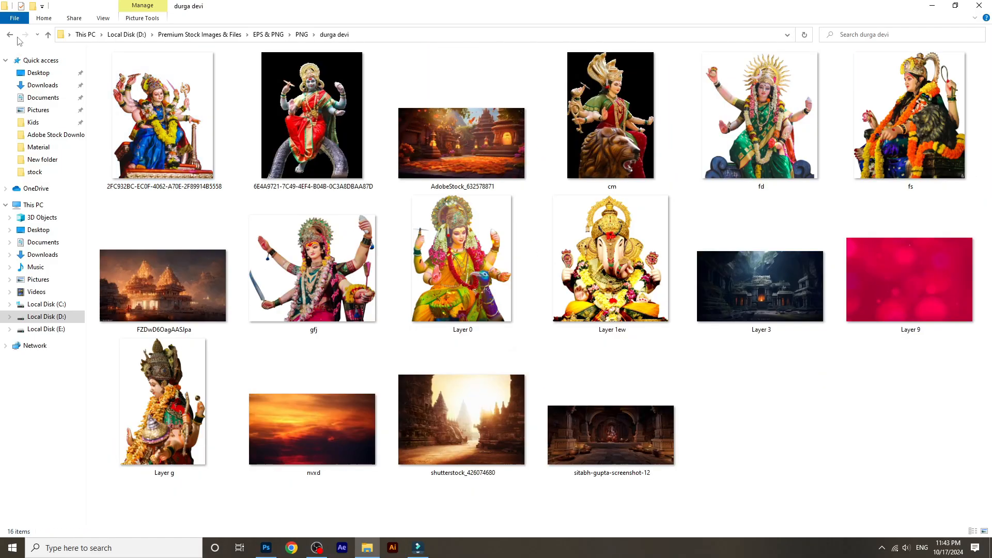
pyautogui.hotkey('alt', 'Left')
pyautogui.moveTo(145, 181); pyautogui.dragTo(594, 38)
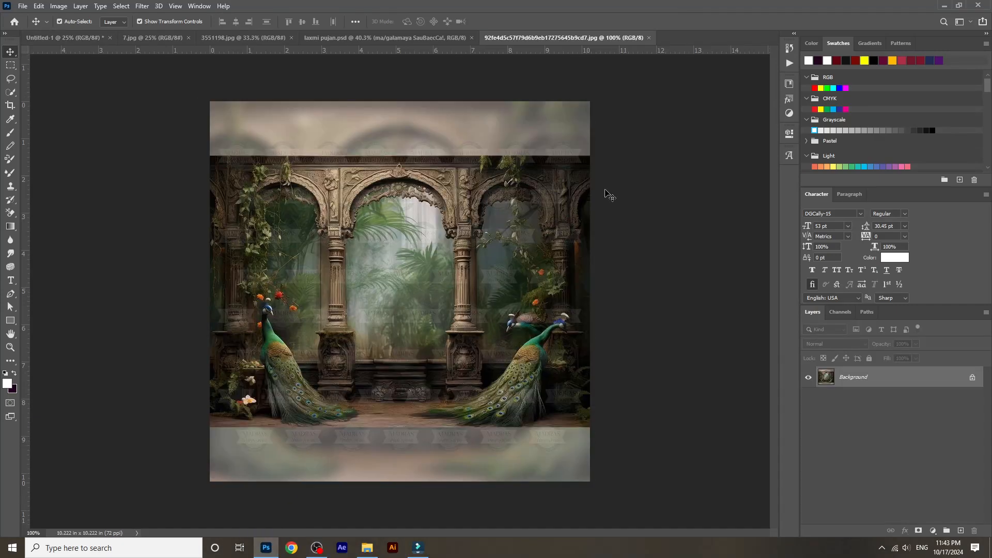
# - Bring the peacock archway image into the poster and enlarge it to span the poster's full width, overlapping both side edges
pyautogui.moveTo(74, 42); pyautogui.dragTo(352, 182)
pyautogui.moveTo(399, 230); pyautogui.dragTo(569, 318)
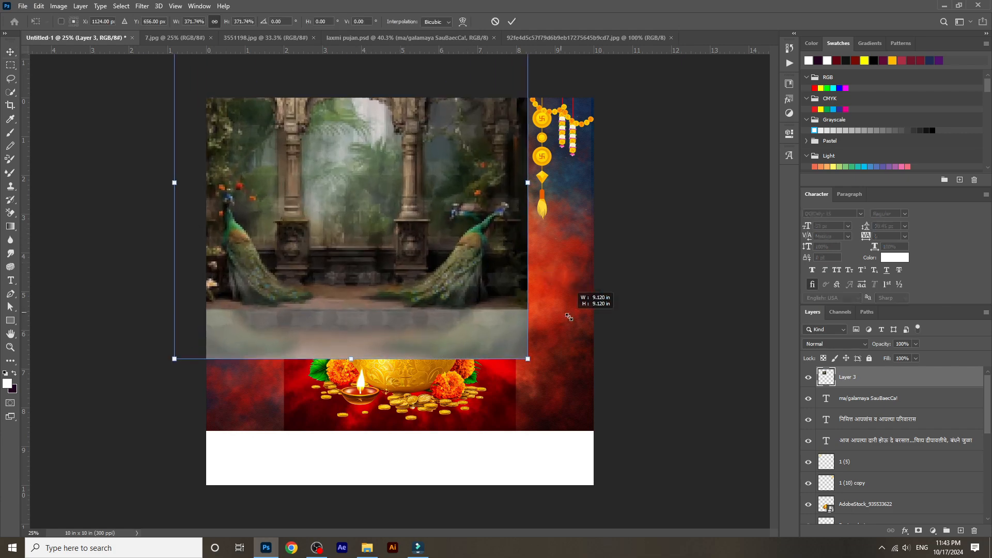
pyautogui.press('Return')
pyautogui.moveTo(375, 217); pyautogui.dragTo(422, 272)
pyautogui.moveTo(574, 415); pyautogui.dragTo(604, 429)
pyautogui.press('Return')
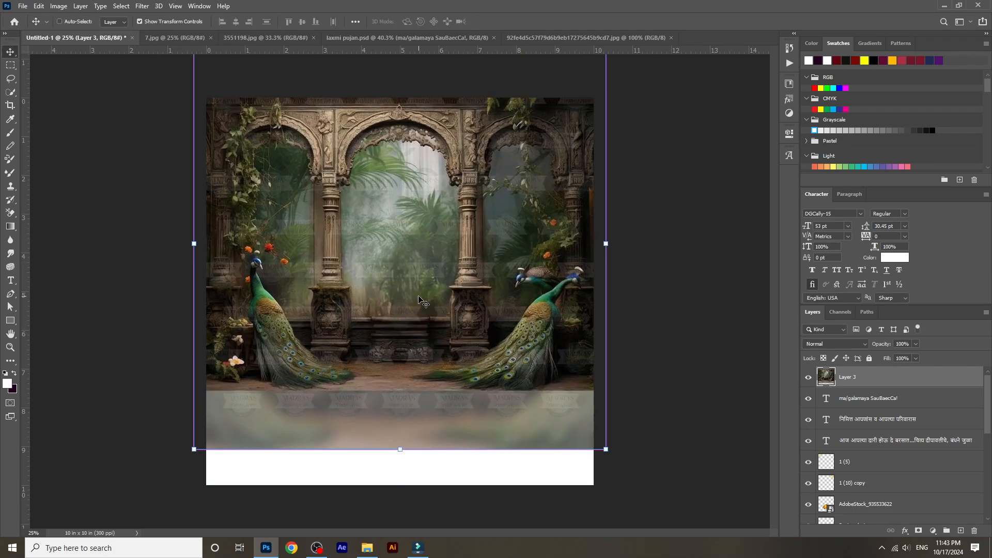
# - Position the archway layer directly above Layer 1 and set it to Soft Light at 38% opacity
pyautogui.hotkey('ctrl', 'shift', '[')
pyautogui.hotkey('ctrl', ']')
pyautogui.click(838, 346)
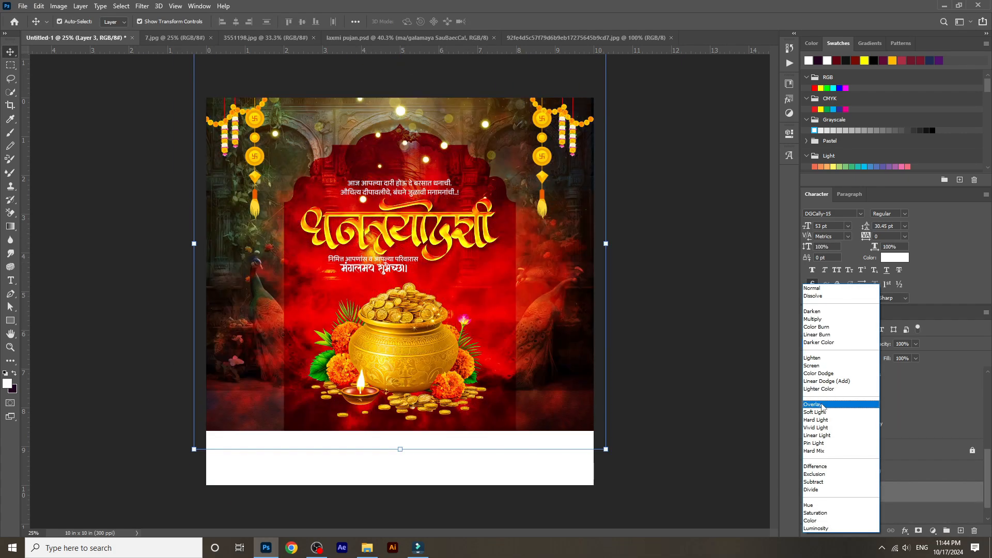
pyautogui.click(816, 412)
pyautogui.moveTo(881, 345); pyautogui.dragTo(859, 352)
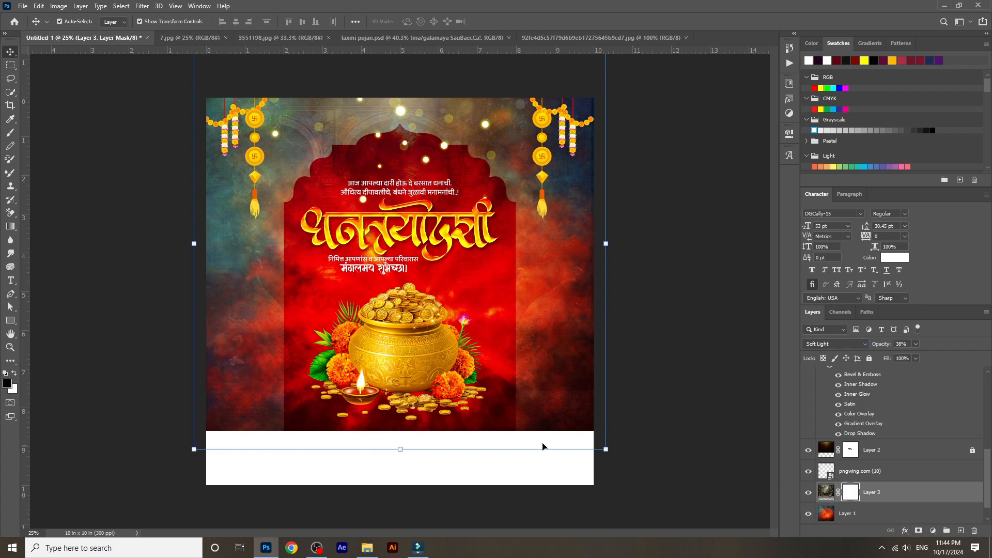
# - Mask the archway layer with a 2000 px soft black brush so that its lower part fades out
pyautogui.press('b')
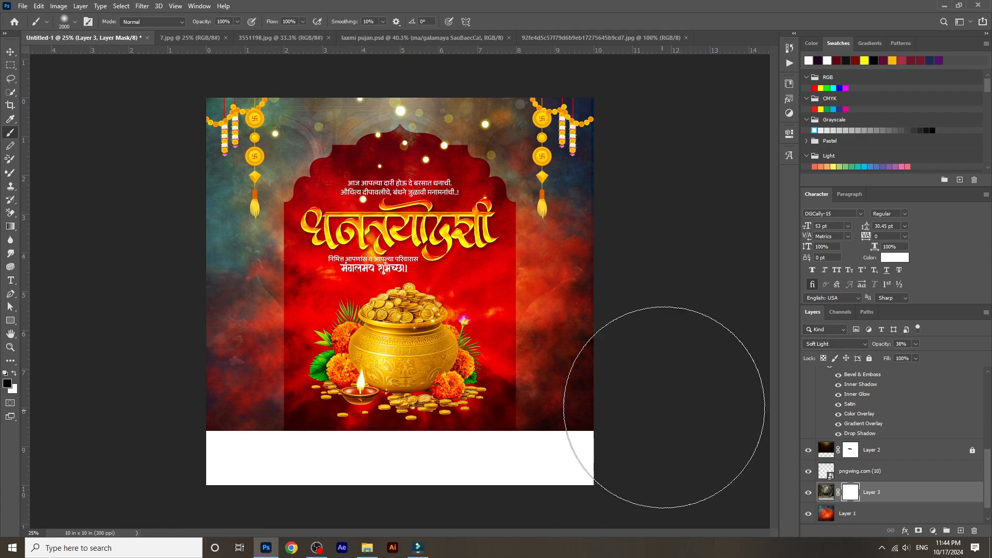
pyautogui.press('v')
pyautogui.click(58, 104)
pyautogui.scroll(9, 373, 287)
pyautogui.moveTo(373, 287); pyautogui.dragTo(391, 555)
pyautogui.scroll(-9, 377, 186)
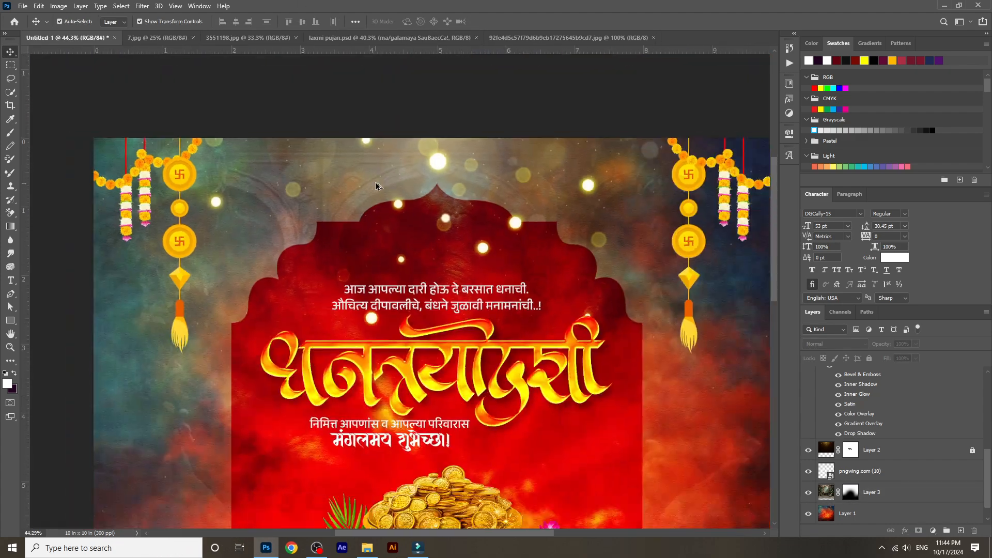
pyautogui.scroll(3, 425, 357)
pyautogui.scroll(-4, 485, 195)
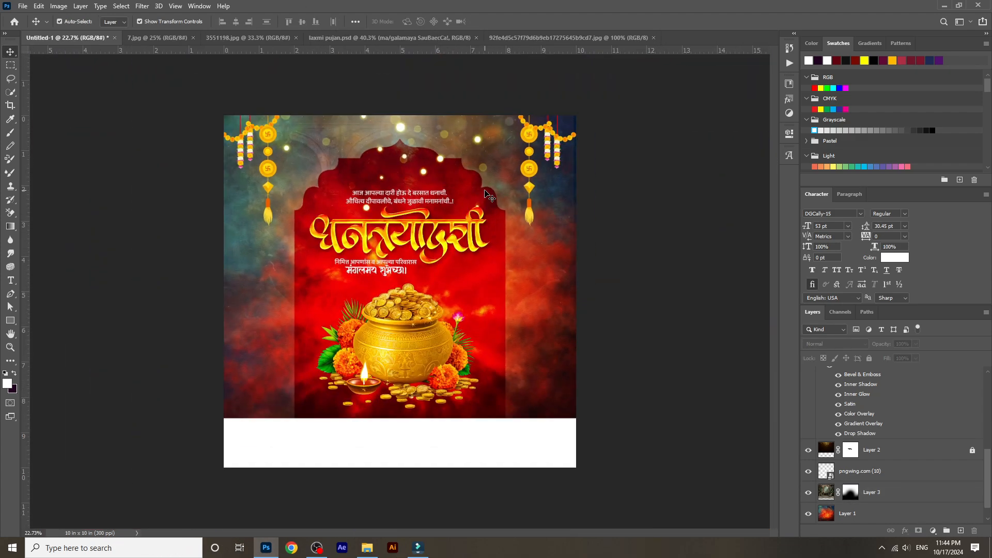
# - Close the archway, laxmi pujan, 3551198 and 7.jpg source documents, leaving only the poster open
pyautogui.click(570, 39)
pyautogui.click(654, 38)
pyautogui.click(447, 39)
pyautogui.click(477, 38)
pyautogui.click(280, 39)
pyautogui.click(296, 38)
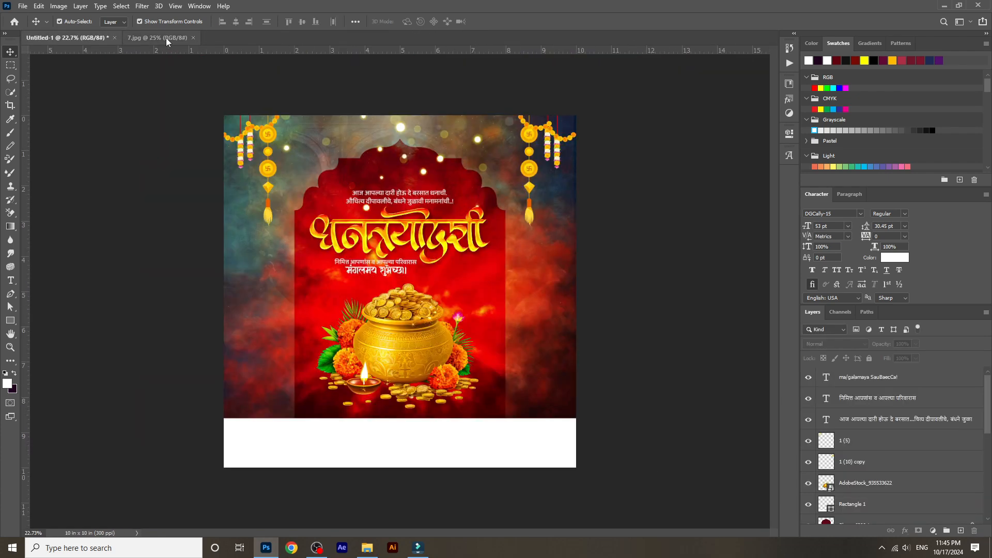
pyautogui.click(193, 38)
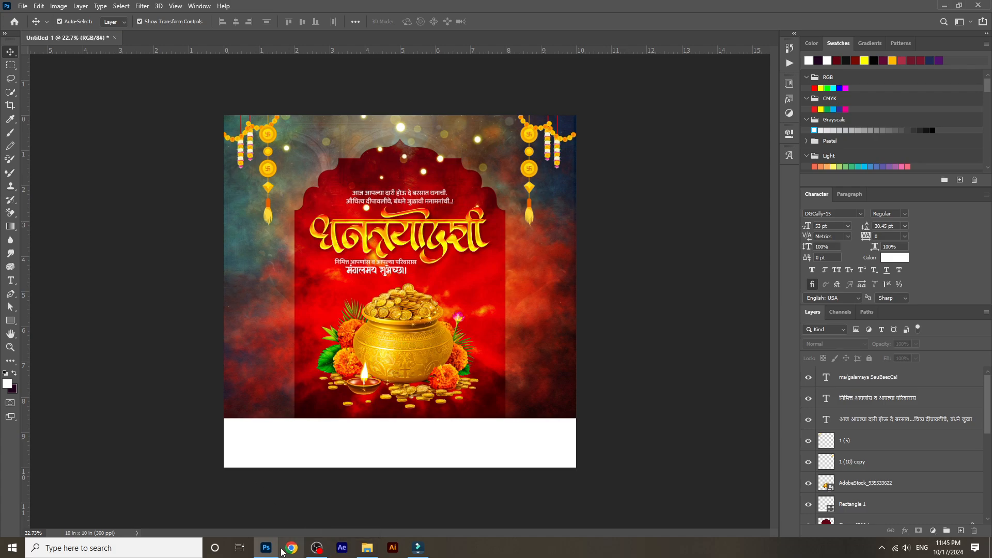
# - Switch to File Explorer, find the Asset 2 diya in the innermost PNG folder and place it in the poster's lower-left area
pyautogui.click(367, 547)
pyautogui.scroll(-3, 497, 290)
pyautogui.scroll(5, 496, 289)
pyautogui.click(238, 114)
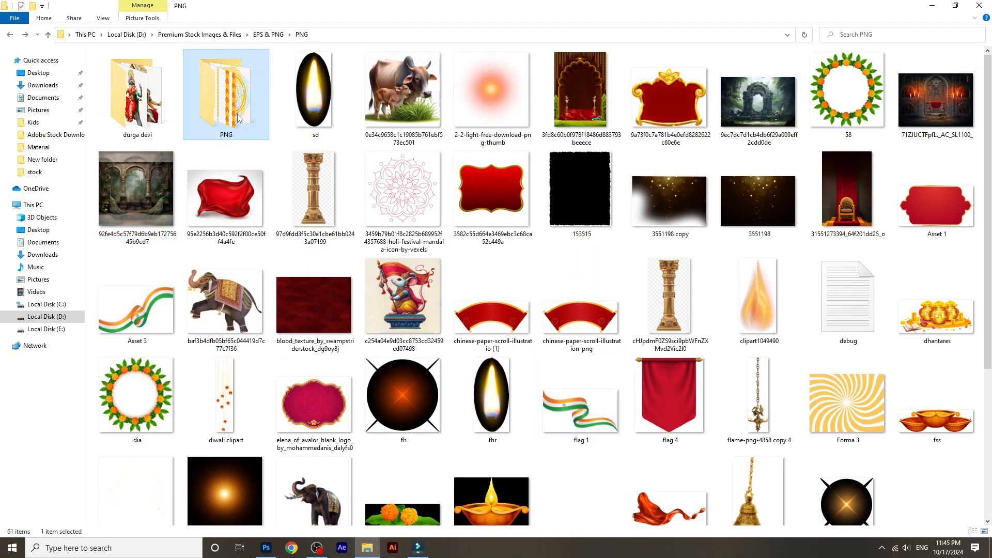
pyautogui.doubleClick(238, 115)
pyautogui.doubleClick(204, 120)
pyautogui.moveTo(316, 139); pyautogui.dragTo(305, 361)
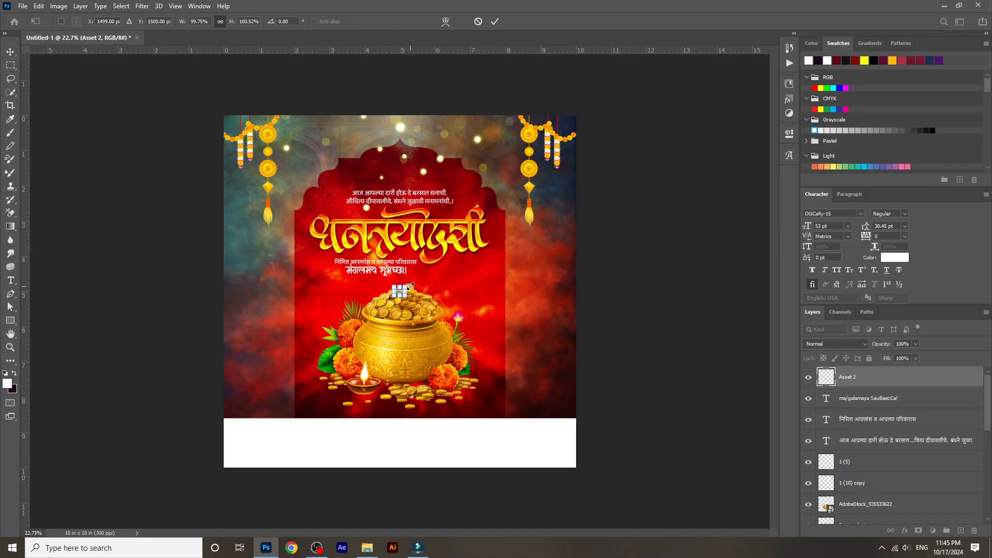
pyautogui.press('Return')
pyautogui.moveTo(411, 286); pyautogui.dragTo(300, 407)
pyautogui.click(306, 434)
# - Enlarge the diya at the arch panel's lower-left corner and duplicate it to the panel's lower-right corner
pyautogui.scroll(12, 306, 433)
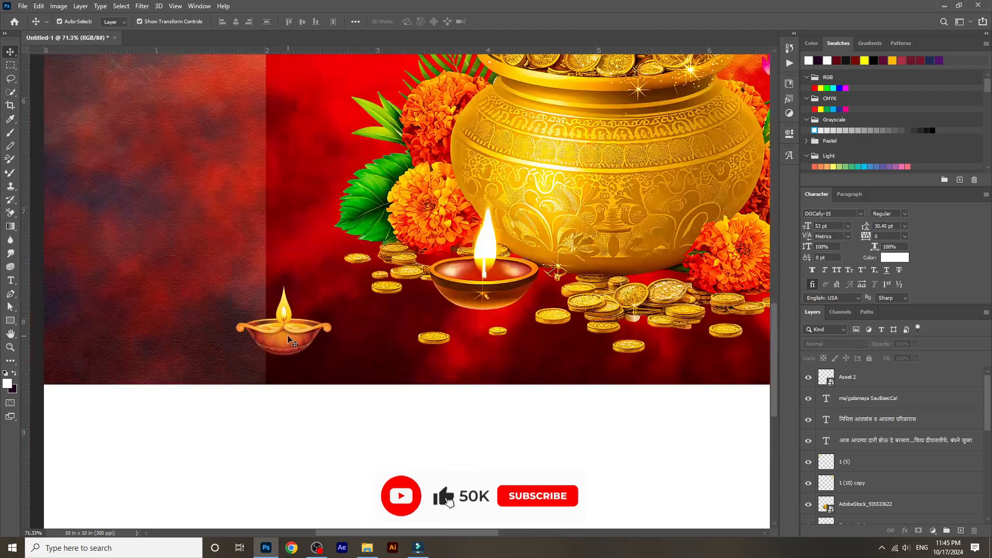
pyautogui.moveTo(288, 338); pyautogui.dragTo(275, 367)
pyautogui.moveTo(319, 314); pyautogui.dragTo(345, 295)
pyautogui.moveTo(309, 326); pyautogui.dragTo(274, 350)
pyautogui.press('Return')
pyautogui.scroll(-5, 274, 349)
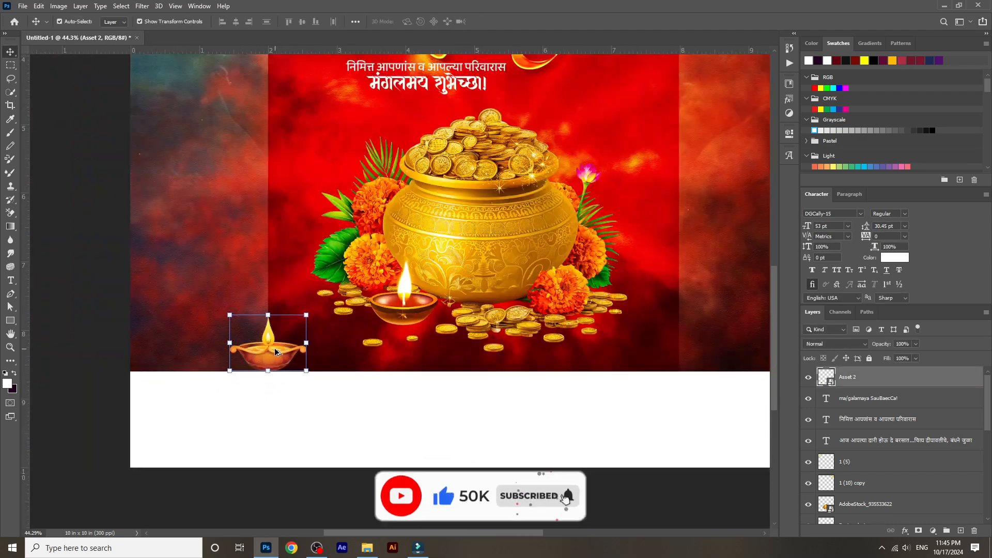
pyautogui.scroll(-2, 275, 352)
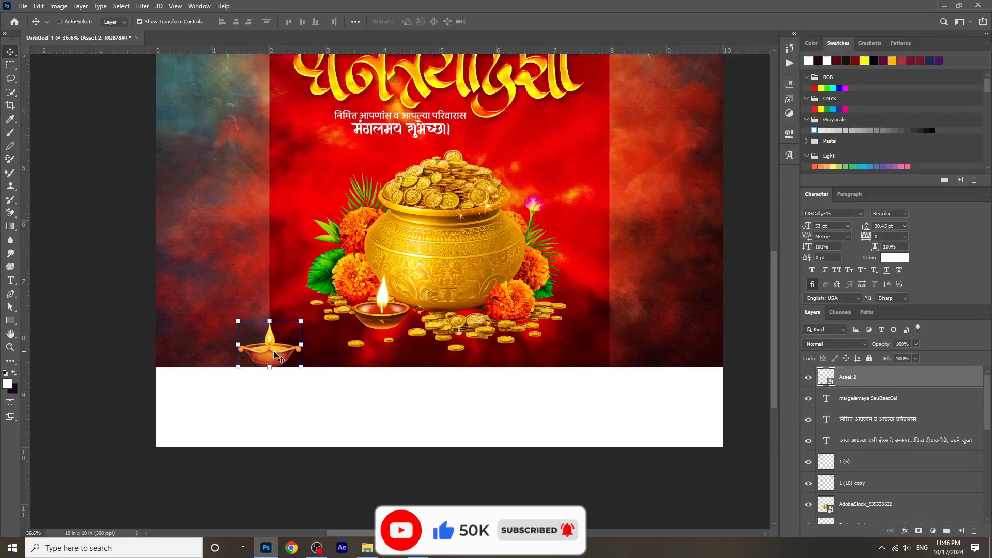
pyautogui.moveTo(267, 356); pyautogui.dragTo(605, 356)
pyautogui.scroll(-5, 559, 336)
# - Return to the PNG folder in EPS & PNG through File Explorer and place the vhf border strip in the poster
pyautogui.hotkey('alt', 'Tab')
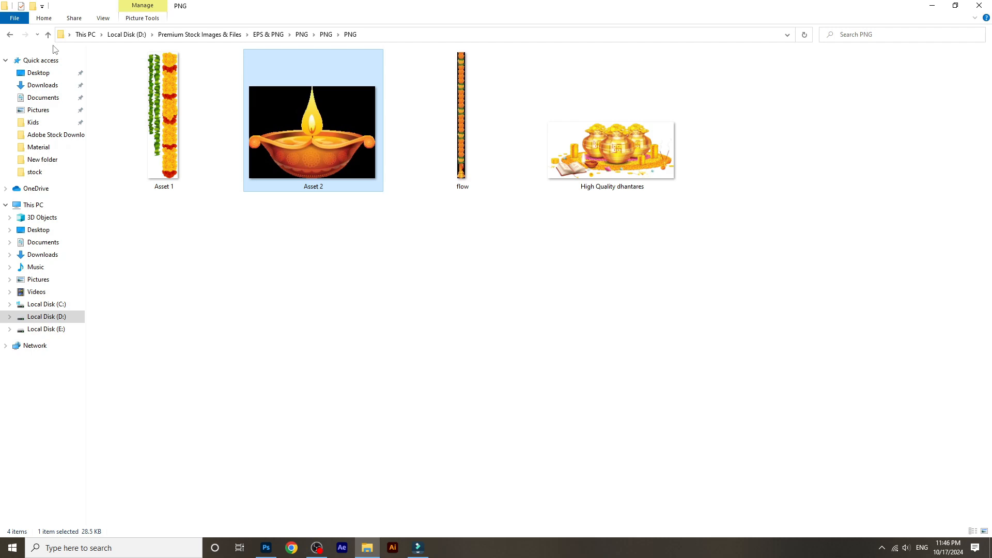
pyautogui.click(10, 34)
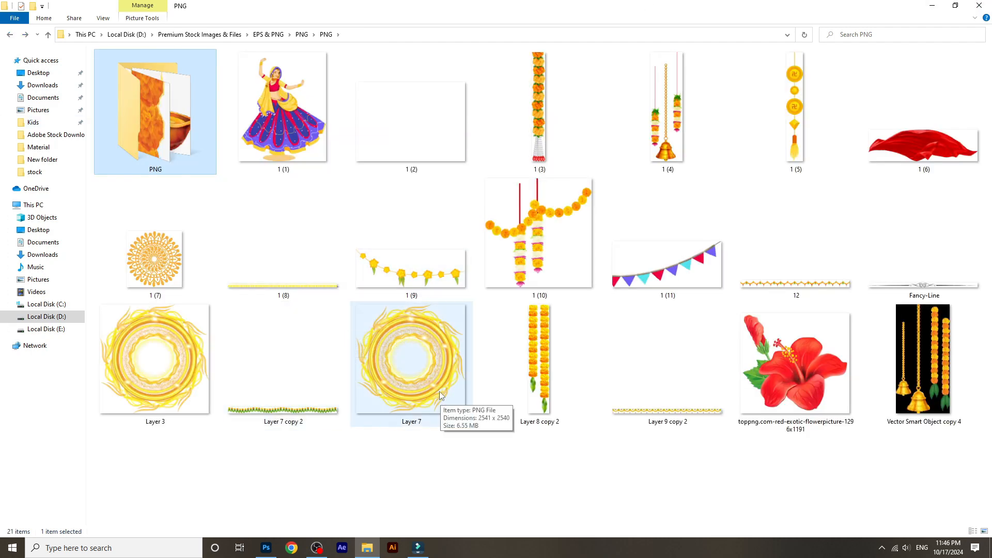
pyautogui.click(302, 34)
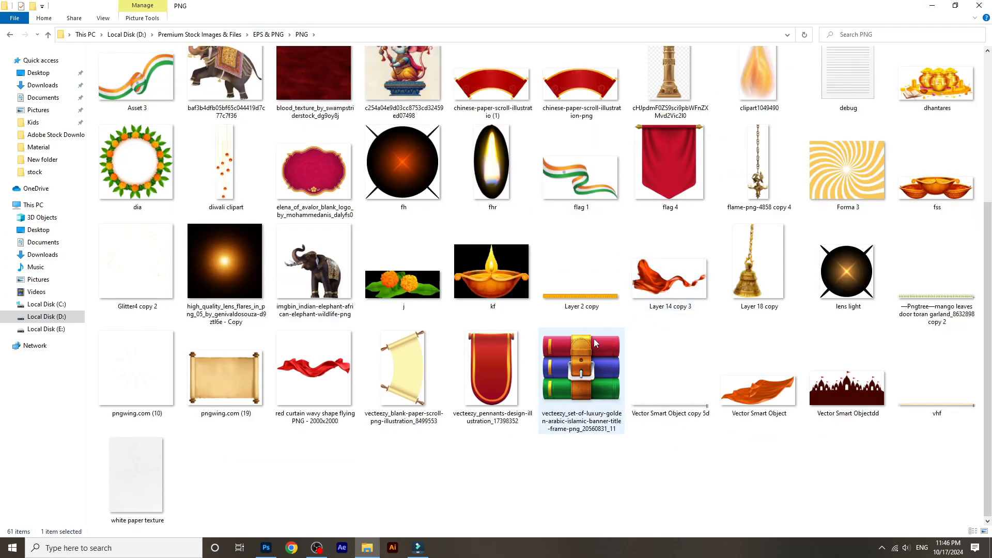
pyautogui.click(693, 411)
pyautogui.scroll(3, 743, 372)
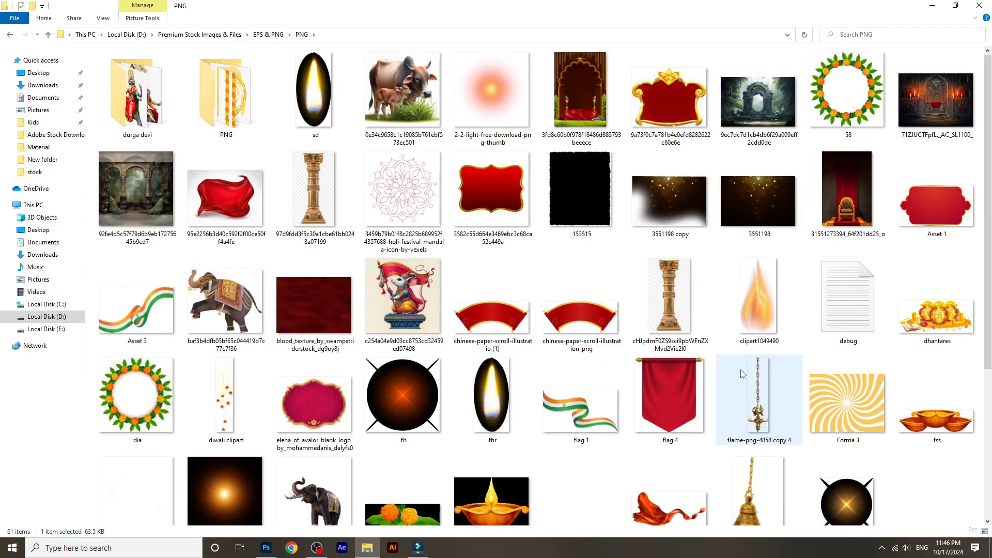
pyautogui.scroll(-3, 743, 372)
pyautogui.moveTo(937, 373); pyautogui.dragTo(413, 331)
pyautogui.scroll(6, 486, 292)
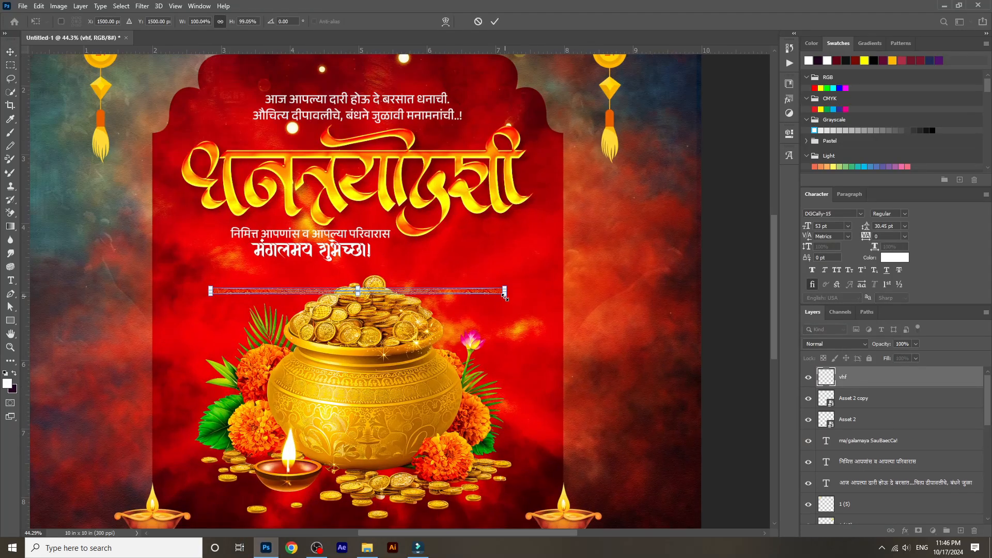
# - Scale the vhf border to about 234% to span the poster's width and align it with the artwork's bottom edge
pyautogui.moveTo(505, 294); pyautogui.dragTo(701, 342)
pyautogui.hotkey('ctrl', '0')
pyautogui.moveTo(483, 292); pyautogui.dragTo(479, 312)
pyautogui.hotkey('ctrl', 'z')
pyautogui.click(868, 491)
pyautogui.scroll(3, 859, 429)
pyautogui.scroll(4, 856, 425)
pyautogui.click(853, 381)
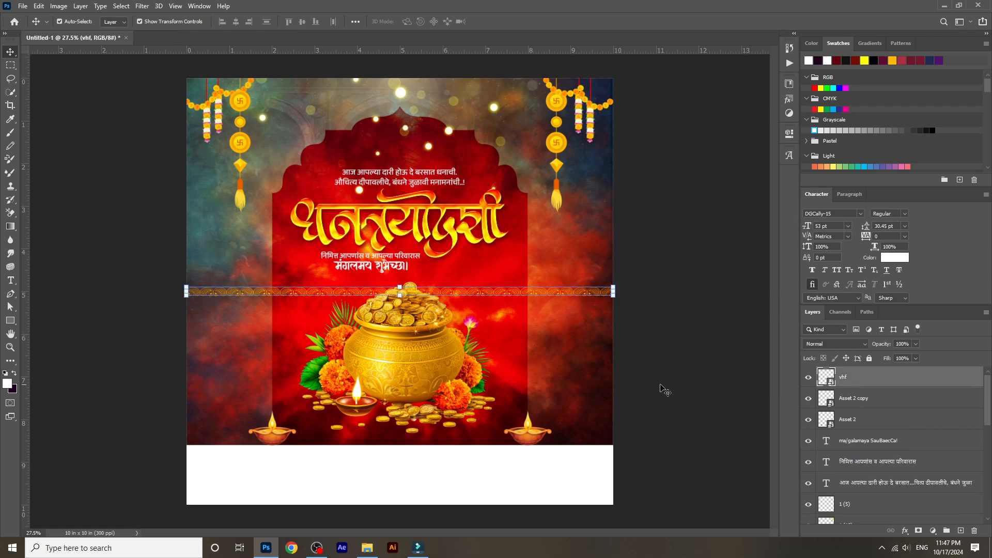
pyautogui.hotkey('ctrl', 't')
pyautogui.moveTo(553, 291); pyautogui.dragTo(553, 438)
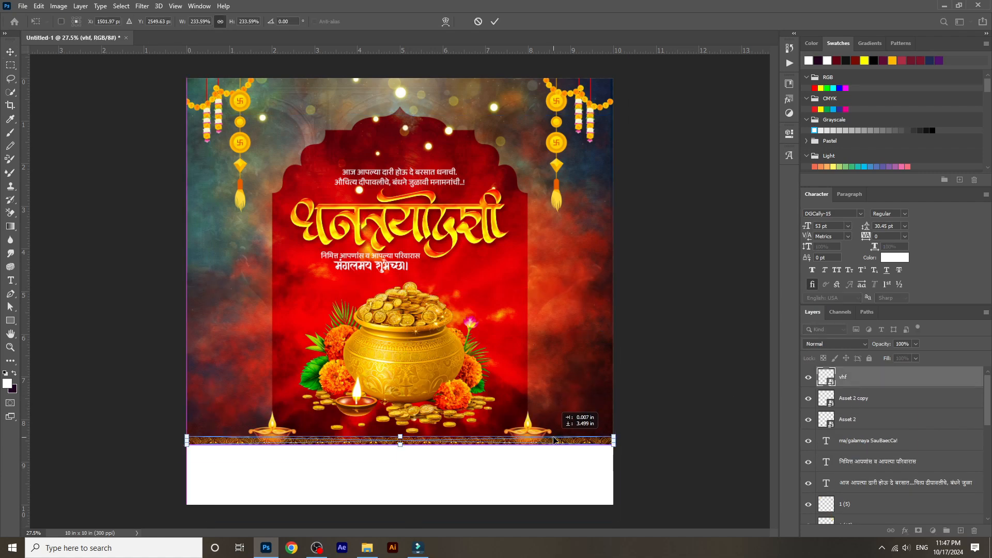
pyautogui.press('Return')
# - Enlarge both diyas and move them outwards, just above the border on either side of the arch panel
pyautogui.scroll(4, 409, 421)
pyautogui.moveTo(625, 442); pyautogui.dragTo(671, 407)
pyautogui.scroll(-4, 616, 401)
pyautogui.click(605, 361)
pyautogui.scroll(-3, 606, 360)
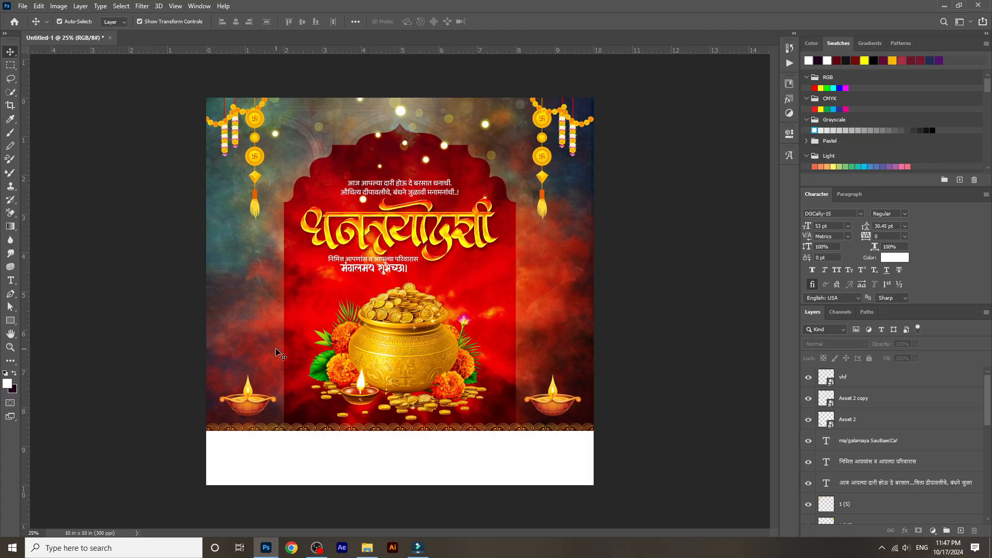
# - Place the lens light image from File Explorer on the left diya's flame in Screen mode and duplicate it onto the right diya's flame
pyautogui.click(274, 546)
pyautogui.scroll(3, 580, 313)
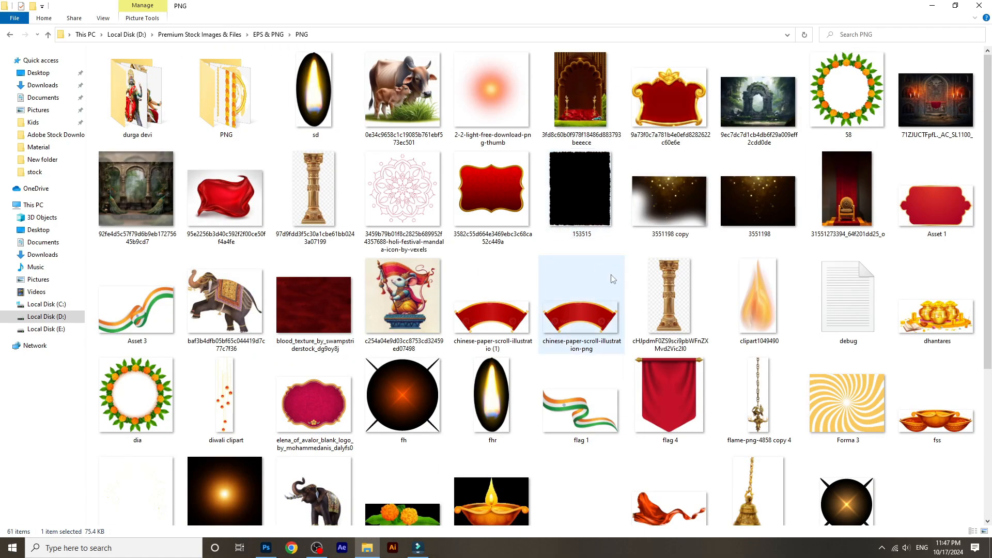
pyautogui.scroll(-3, 611, 279)
pyautogui.moveTo(847, 305); pyautogui.dragTo(378, 319)
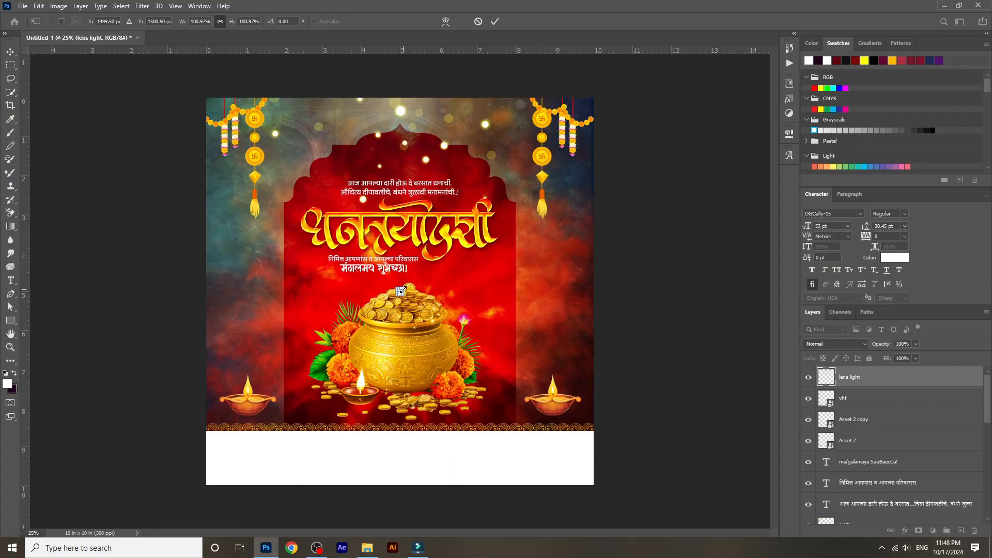
pyautogui.moveTo(248, 392); pyautogui.dragTo(248, 390)
pyautogui.click(836, 343)
pyautogui.click(830, 367)
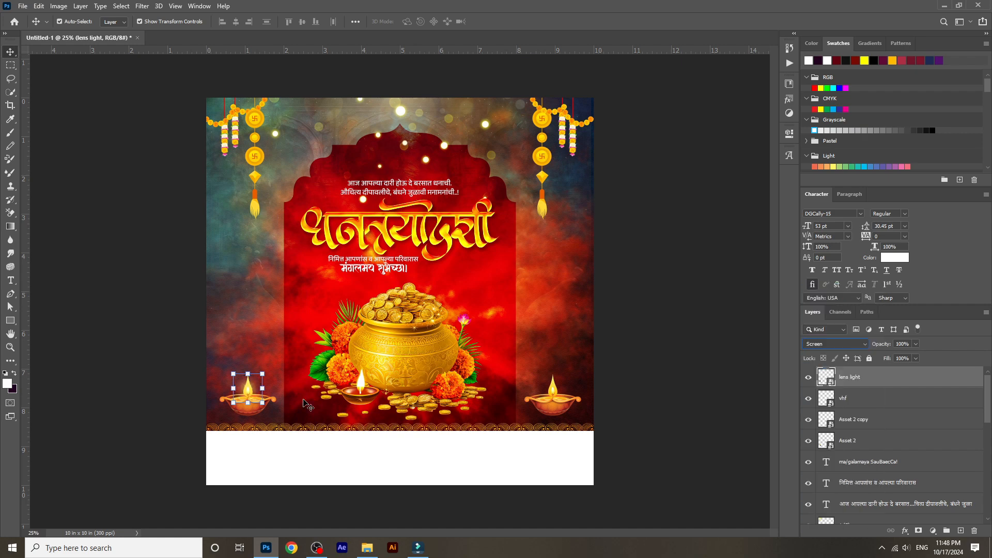
pyautogui.moveTo(565, 396); pyautogui.dragTo(554, 395)
pyautogui.keyDown('ctrl'); pyautogui.click(640, 420); pyautogui.keyUp('ctrl')
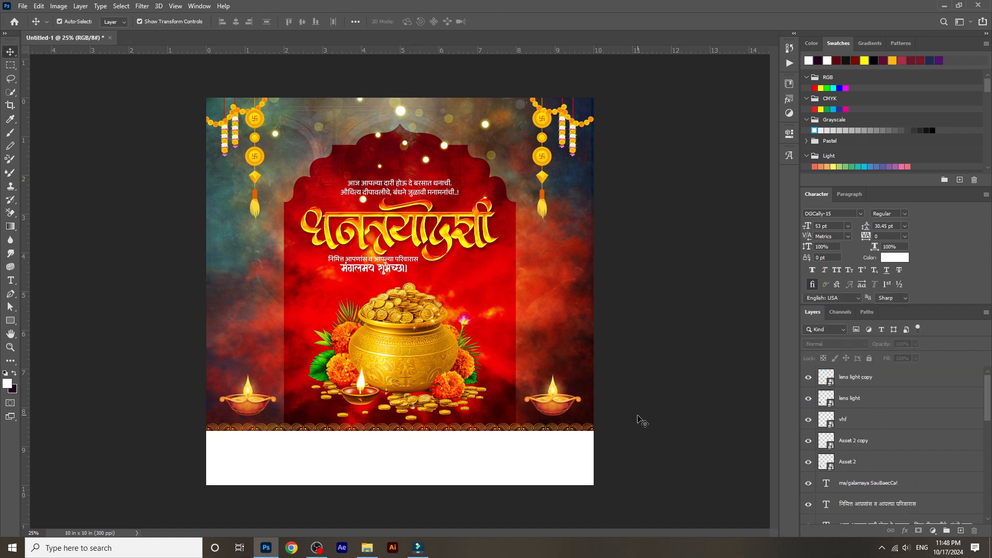
# - Compare the poster with and without the archway layer, Layer 3, and leave that layer hidden
pyautogui.scroll(3, 598, 394)
pyautogui.scroll(-4, 597, 394)
pyautogui.scroll(-1, 378, 328)
pyautogui.scroll(2, 367, 316)
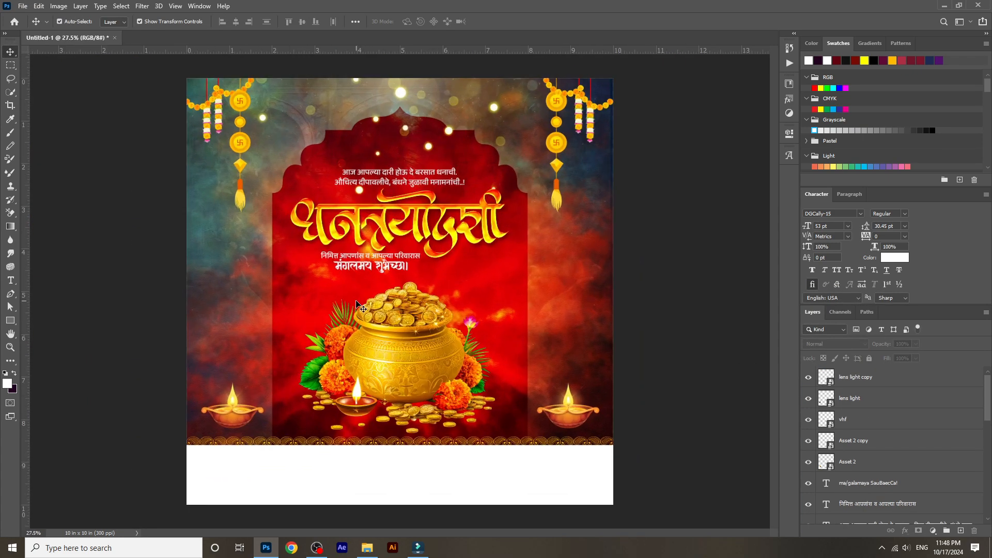
pyautogui.scroll(-10, 979, 412)
pyautogui.click(809, 487)
pyautogui.click(808, 487)
pyautogui.click(808, 487)
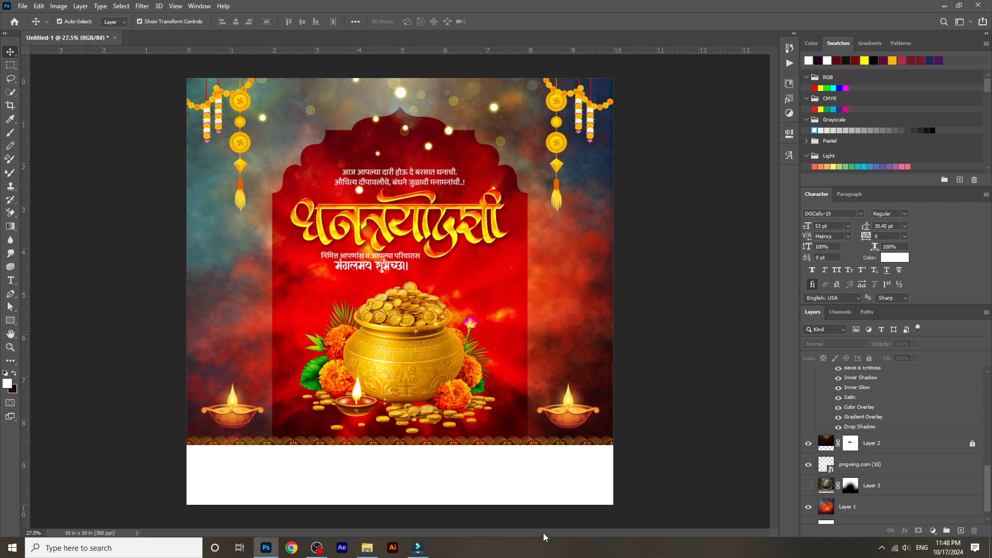
# - Switch to File Explorer and open the FZDwD6OagAASJpa temple image from the durga devi folder in Photoshop
pyautogui.click(367, 548)
pyautogui.scroll(4, 848, 373)
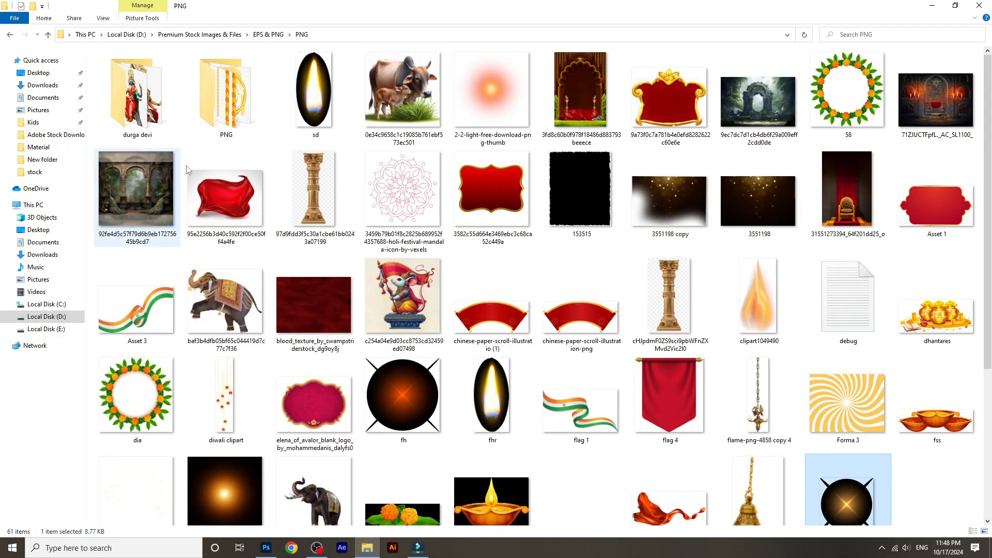
pyautogui.doubleClick(151, 104)
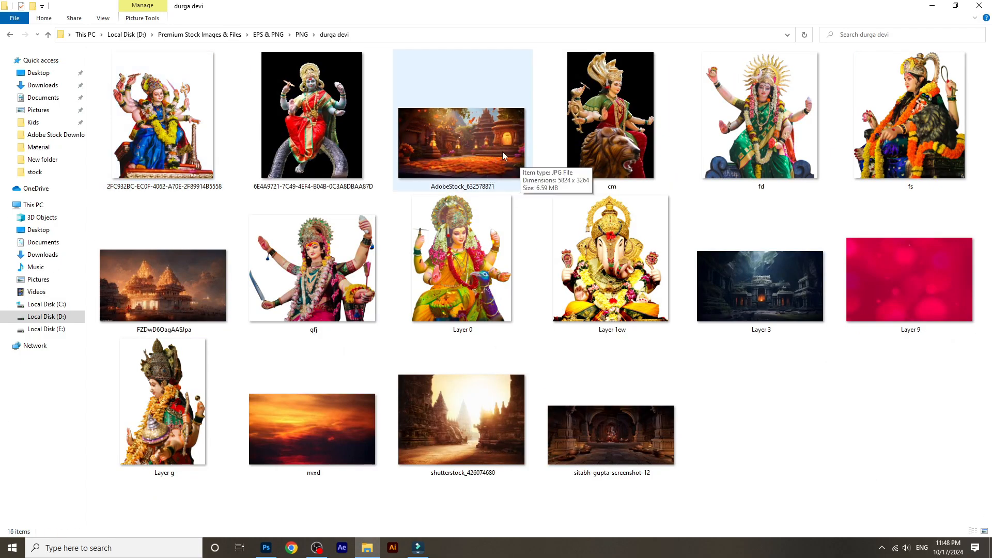
pyautogui.moveTo(176, 290); pyautogui.dragTo(757, 7)
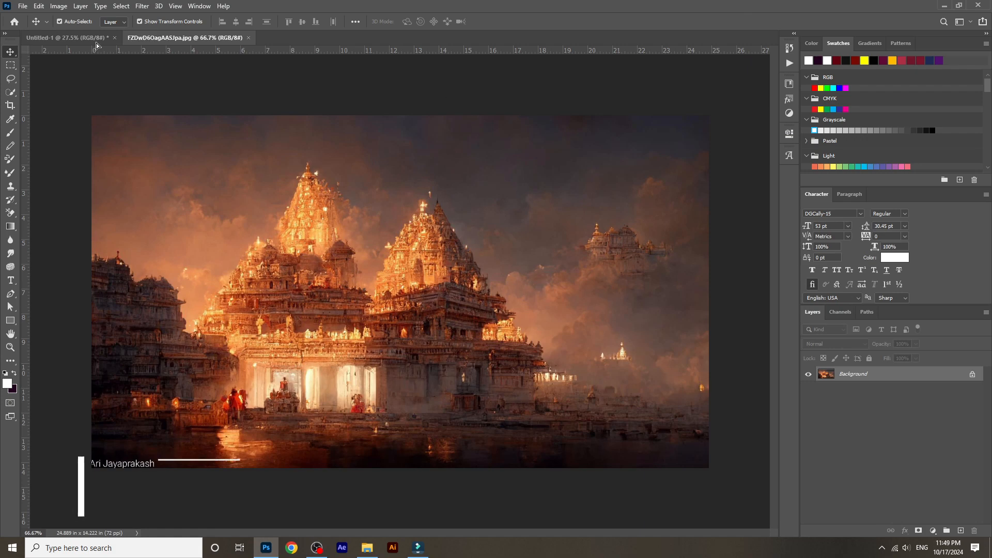
# - Bring the temple image into the poster and enlarge it to cover the artwork's full width from the top edge
pyautogui.moveTo(96, 45); pyautogui.dragTo(276, 307)
pyautogui.moveTo(403, 379); pyautogui.dragTo(564, 472)
pyautogui.moveTo(473, 426); pyautogui.dragTo(560, 363)
pyautogui.press('Return')
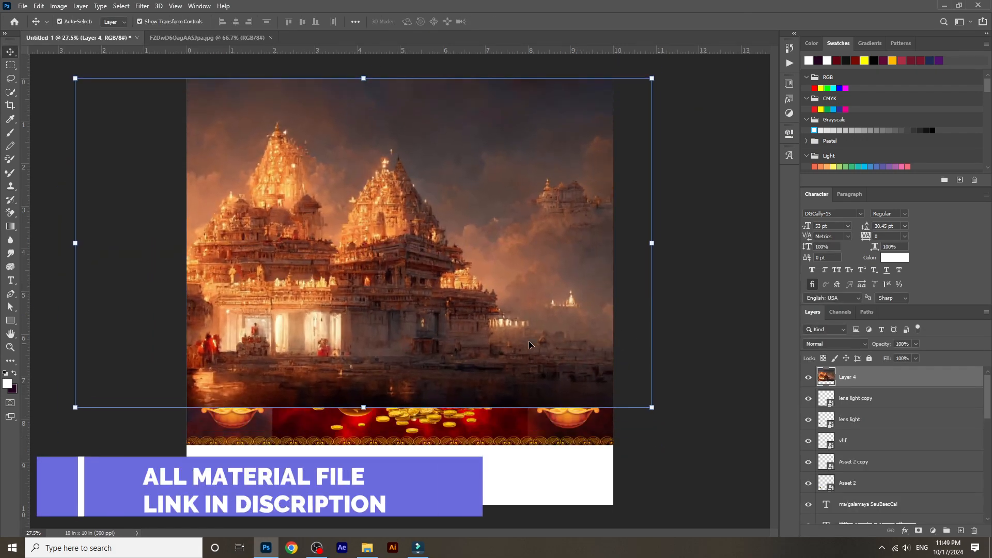
# - Try the temple layer directly above Layer 1 in Overlay blend mode, and delete it
pyautogui.hotkey('ctrl', 'shift', '[')
pyautogui.hotkey('ctrl', ']')
pyautogui.click(835, 343)
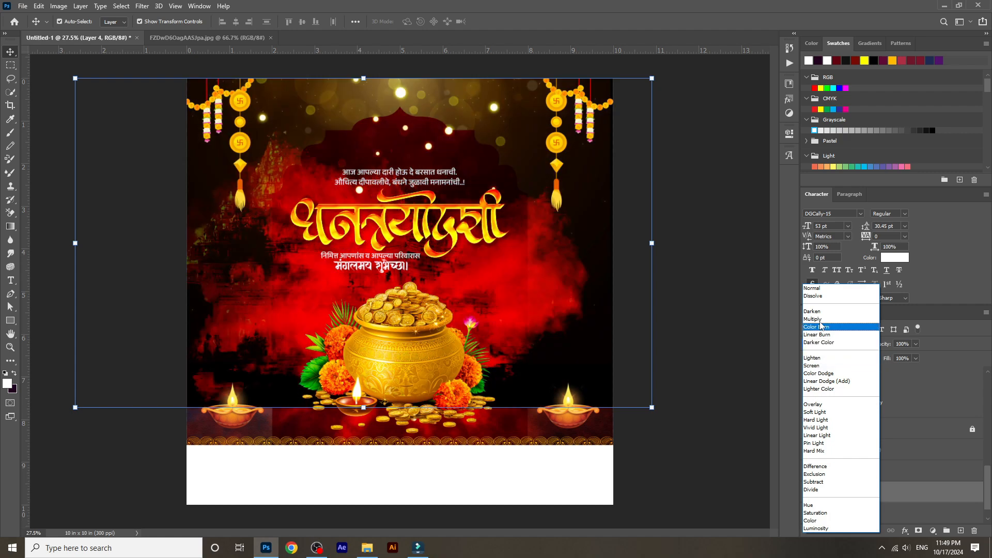
pyautogui.click(816, 405)
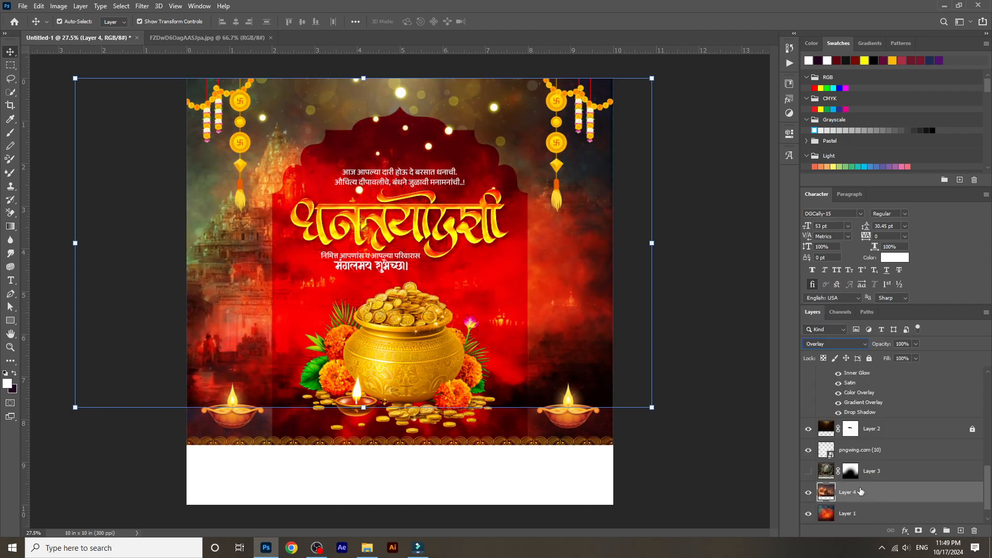
pyautogui.press('Delete')
# - Save the poster as the Photoshop file 2 design in the Dhantares folder inside 30 Diwali, with maximum compatibility
pyautogui.click(660, 430)
pyautogui.hotkey('ctrl', 's')
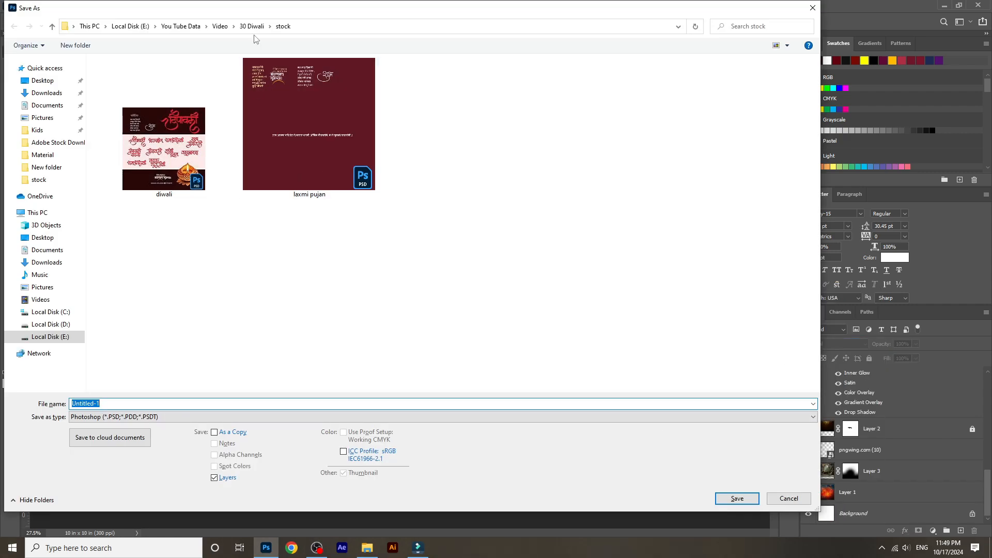
pyautogui.click(251, 26)
pyautogui.doubleClick(120, 86)
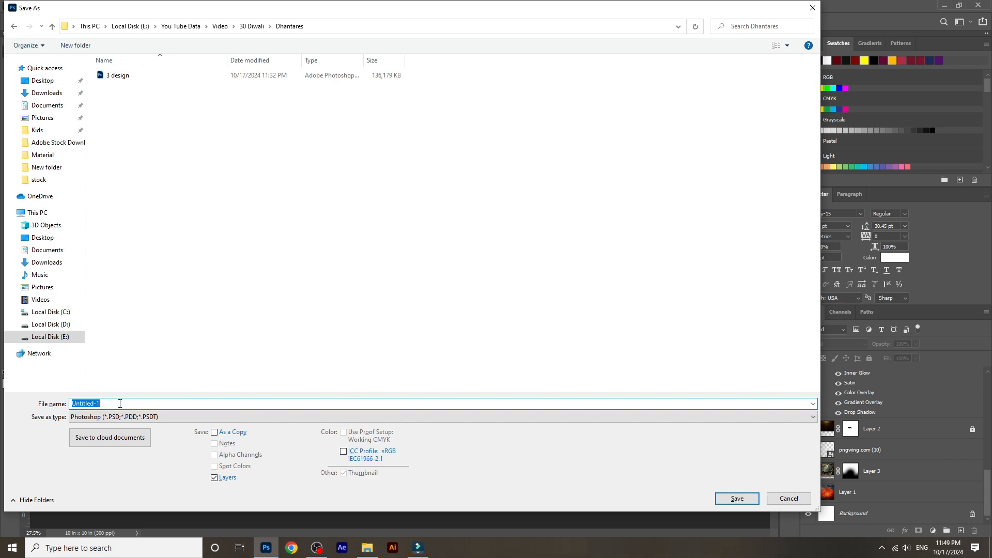
pyautogui.write('2 design')
pyautogui.press('Return')
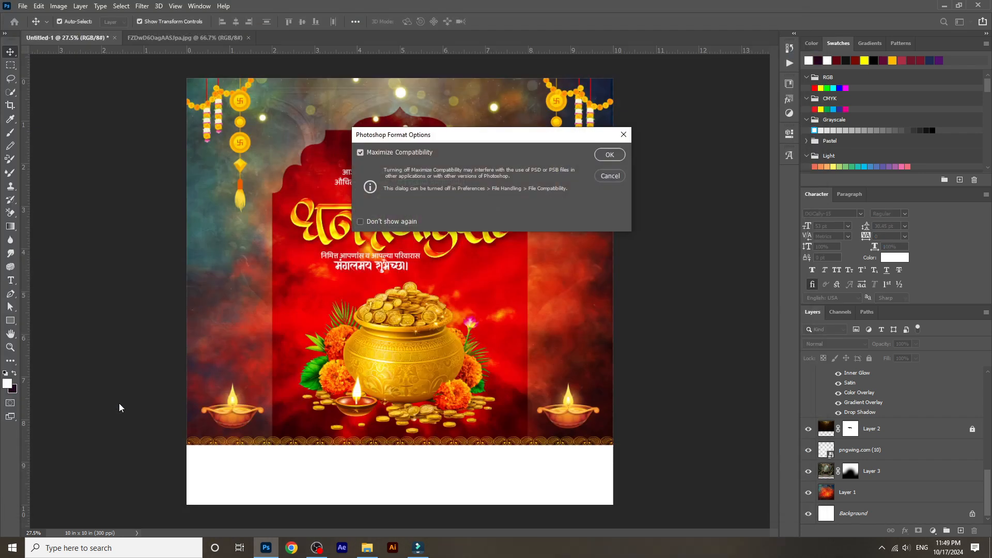
pyautogui.press('Return')
# - Lock the background layers Layer 3, Layer 1 and pngwing.com (10)
pyautogui.click(455, 483)
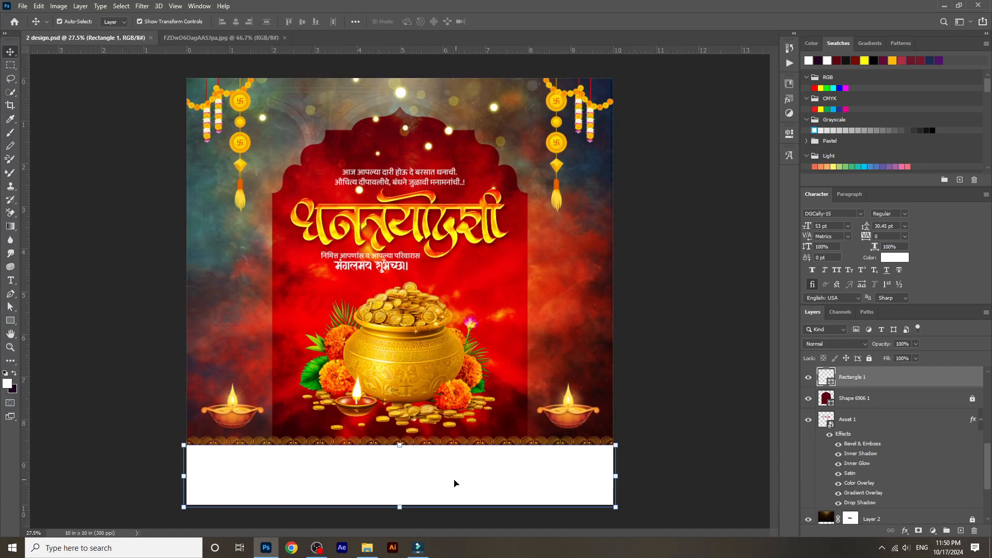
pyautogui.click(206, 176)
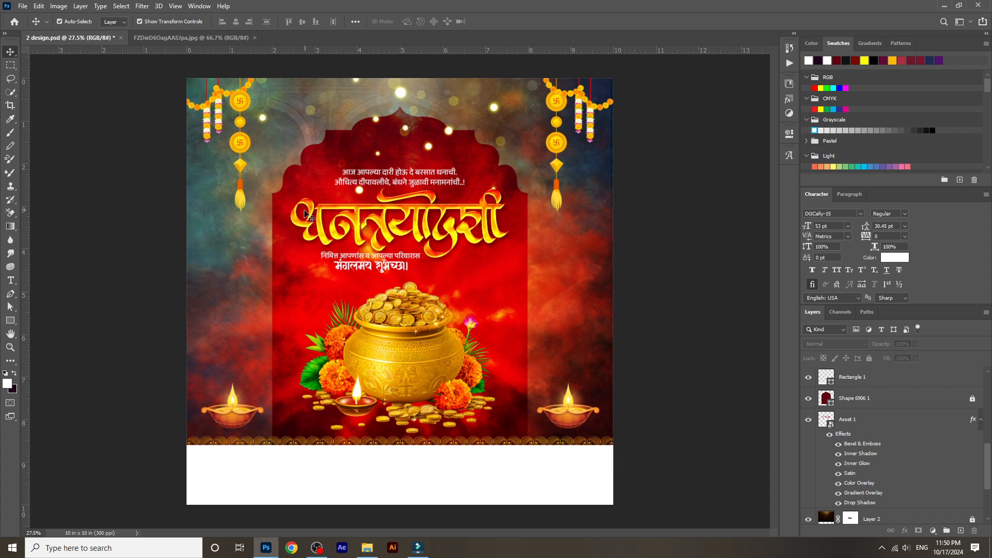
pyautogui.click(401, 95)
pyautogui.scroll(-2, 904, 455)
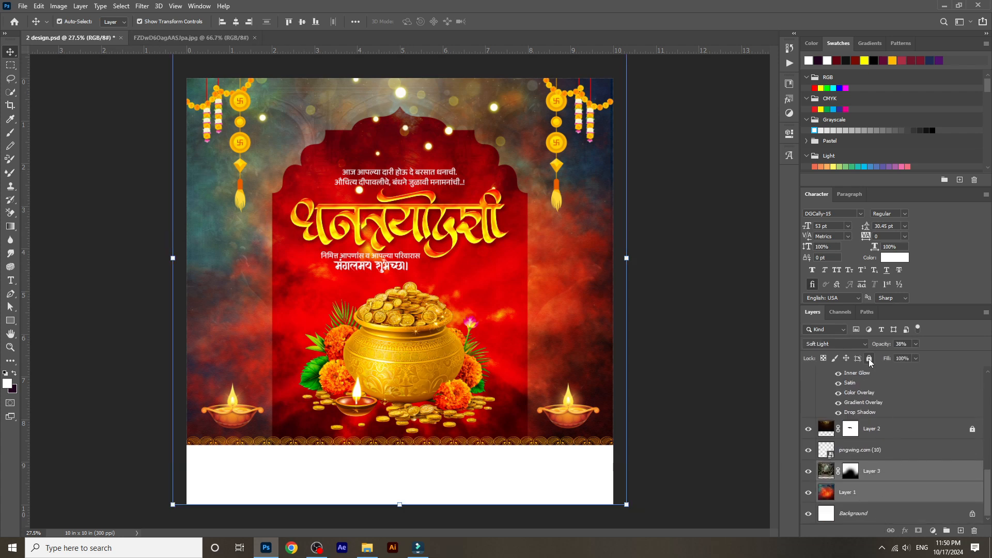
pyautogui.click(925, 449)
pyautogui.click(810, 452)
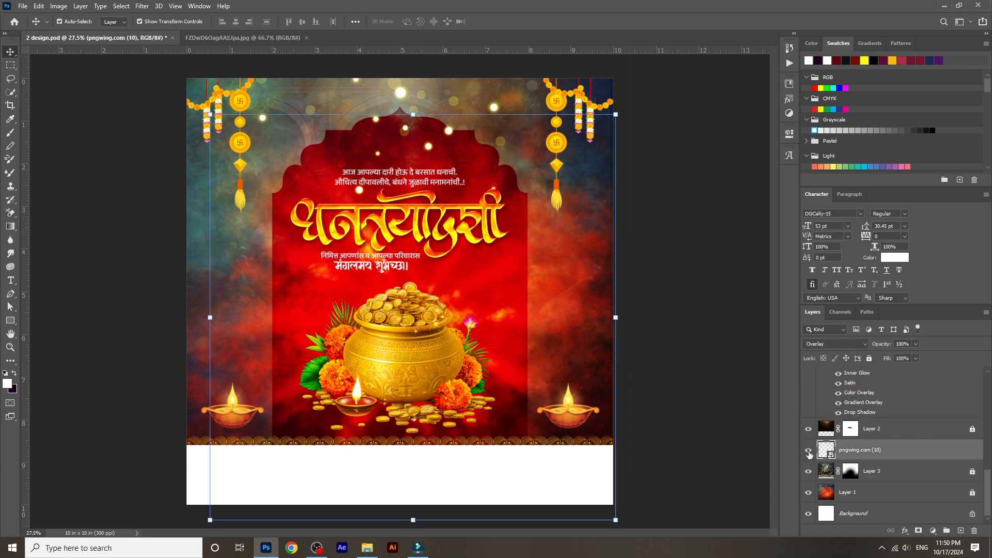
# - Unlock and duplicate the Layer 2 light glow, and shrink the copy to about the arch's width over the pot and calligraphy
pyautogui.click(973, 429)
pyautogui.hotkey('ctrl', 'j')
pyautogui.moveTo(396, 268); pyautogui.dragTo(402, 462)
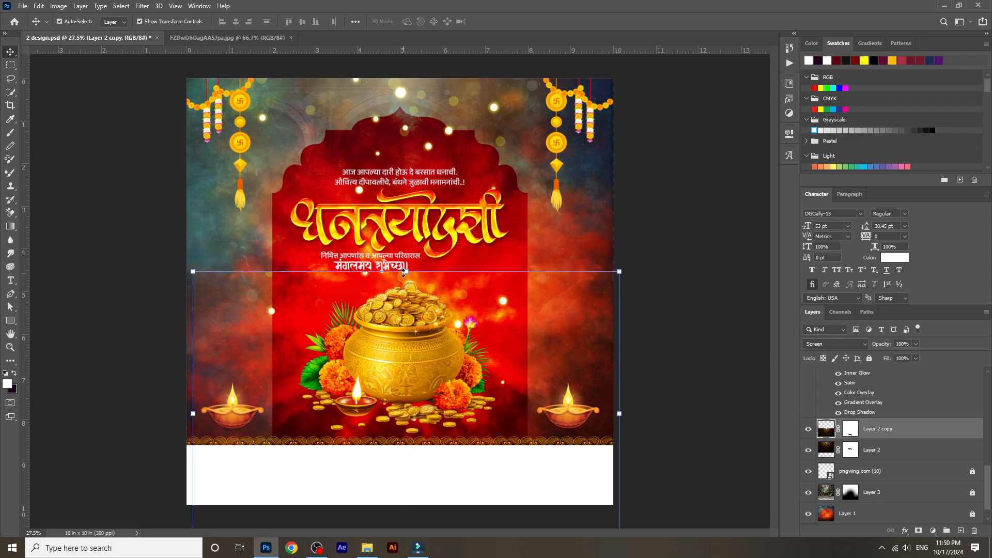
pyautogui.hotkey('ctrl', 't')
pyautogui.rightClick(403, 462)
pyautogui.click(441, 457)
pyautogui.moveTo(559, 420); pyautogui.dragTo(529, 420)
pyautogui.moveTo(501, 429); pyautogui.dragTo(492, 315)
pyautogui.press('Return')
pyautogui.scroll(3, 886, 486)
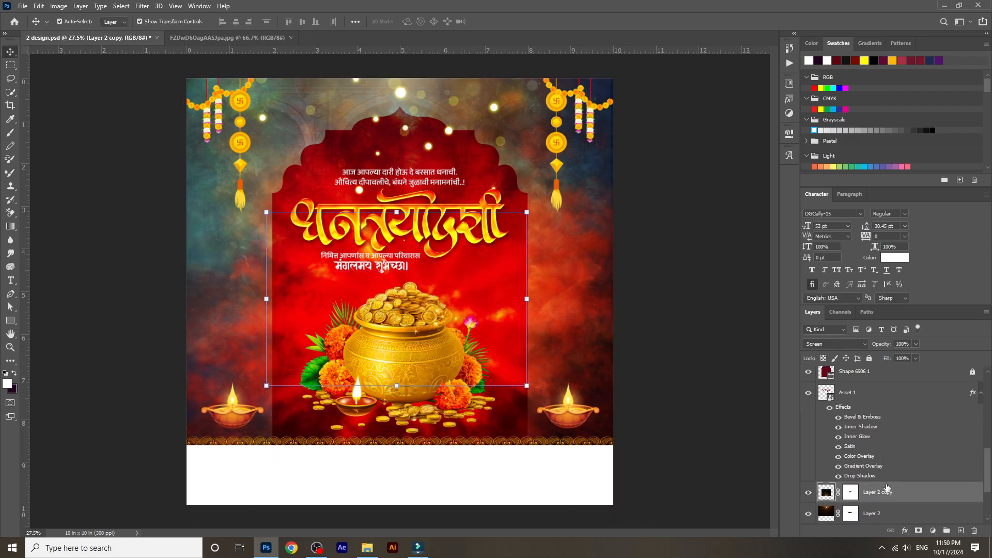
# - Move the Layer 2 copy directly above the Shape 6906 1 layer, enlarge it slightly and reposition it within the arch
pyautogui.moveTo(886, 487); pyautogui.dragTo(869, 394)
pyautogui.scroll(4, 422, 304)
pyautogui.moveTo(579, 427); pyautogui.dragTo(589, 367)
pyautogui.press('Return')
# - Paint black on the Layer 2 copy mask with a smaller brush to fade out the glow's lower edge
pyautogui.click(849, 400)
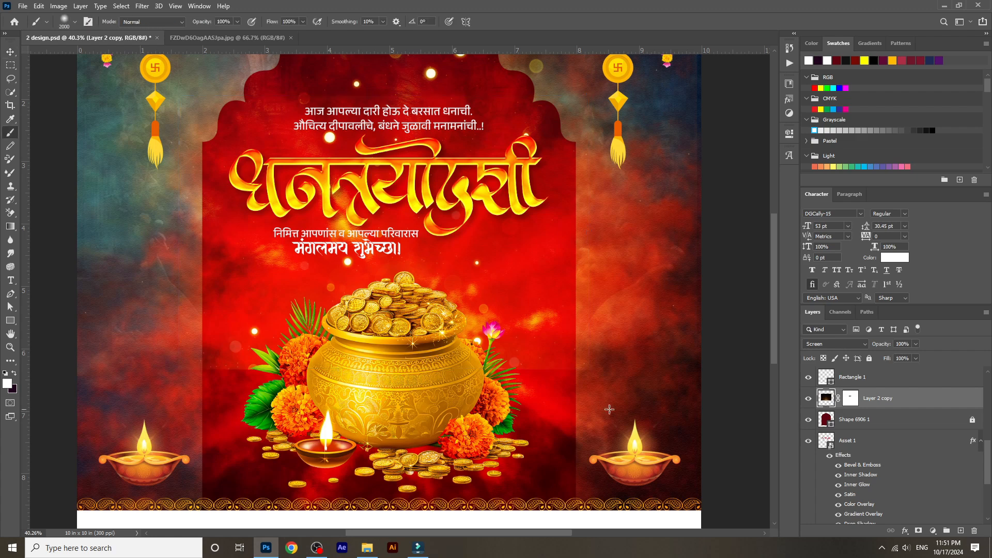
pyautogui.press('[')
pyautogui.press('[')
pyautogui.moveTo(142, 380); pyautogui.dragTo(310, 403)
pyautogui.hotkey('ctrl', 'z')
pyautogui.click(10, 52)
pyautogui.scroll(-6, 616, 273)
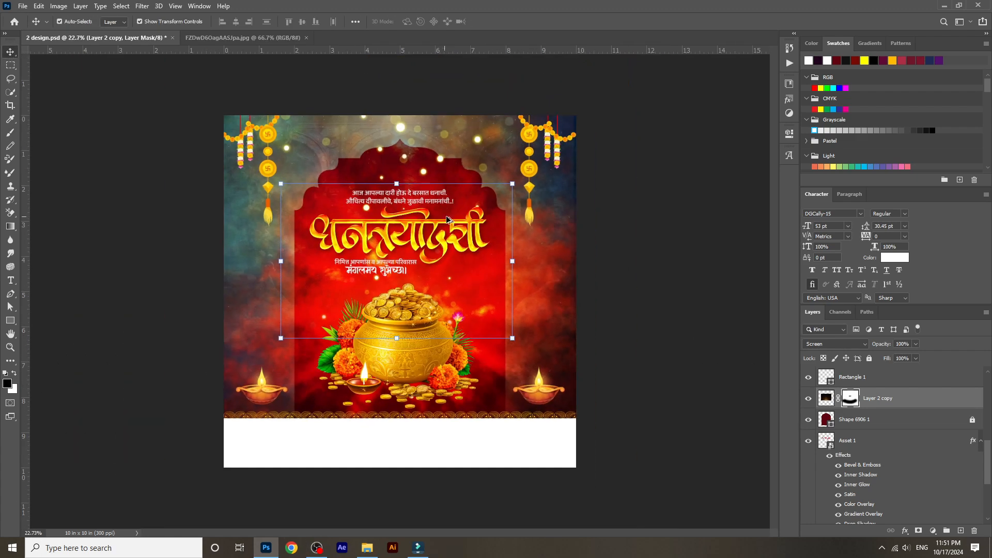
pyautogui.click(617, 272)
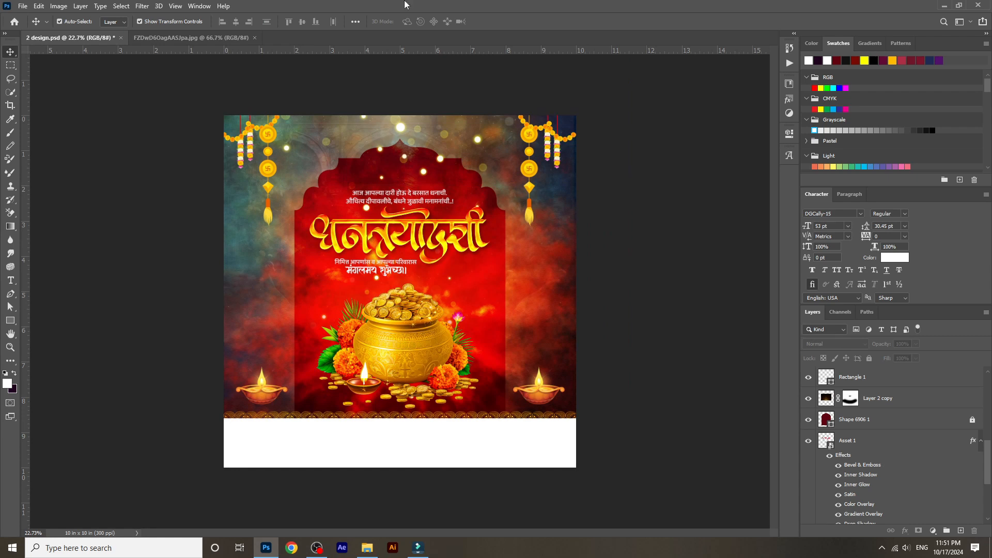
# - Recolour the white footer rectangle golden yellow and shorten it from below to a strip about 0.3 in high under the patterned border
pyautogui.click(400, 462)
pyautogui.moveTo(399, 468); pyautogui.dragTo(400, 457)
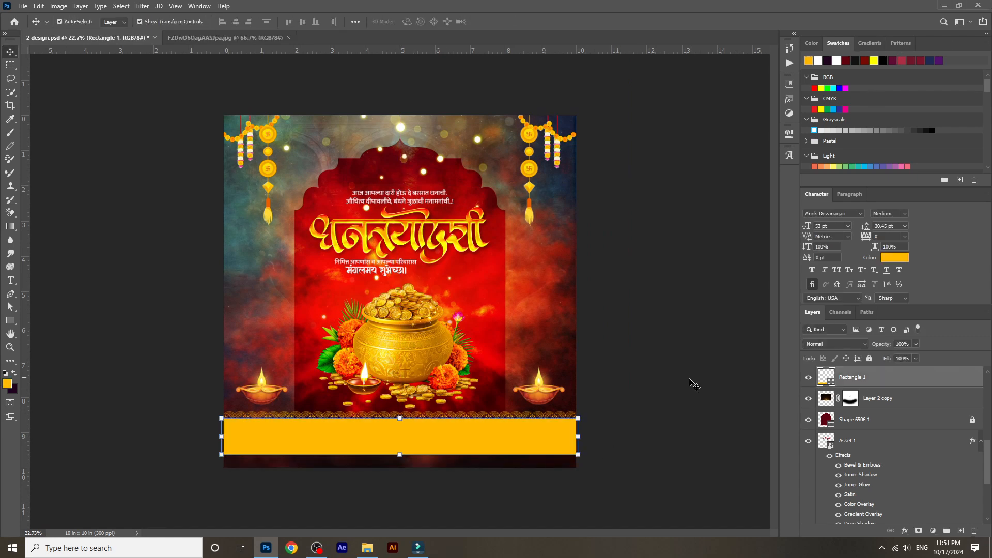
pyautogui.click(693, 381)
pyautogui.scroll(2, 323, 357)
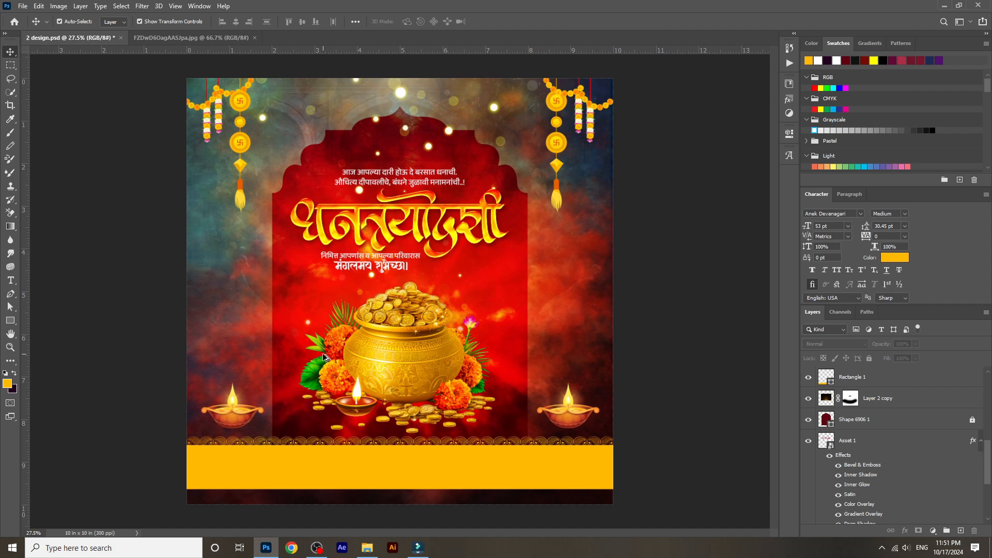
pyautogui.click(486, 482)
pyautogui.moveTo(400, 490); pyautogui.dragTo(384, 366)
pyautogui.press('Return')
pyautogui.click(568, 481)
pyautogui.scroll(5, 361, 468)
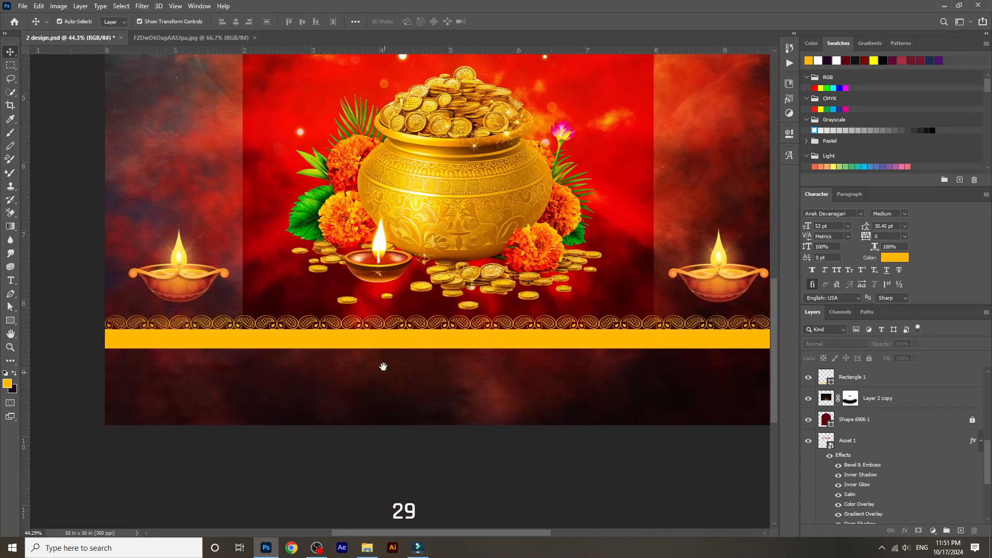
pyautogui.scroll(-4, 421, 387)
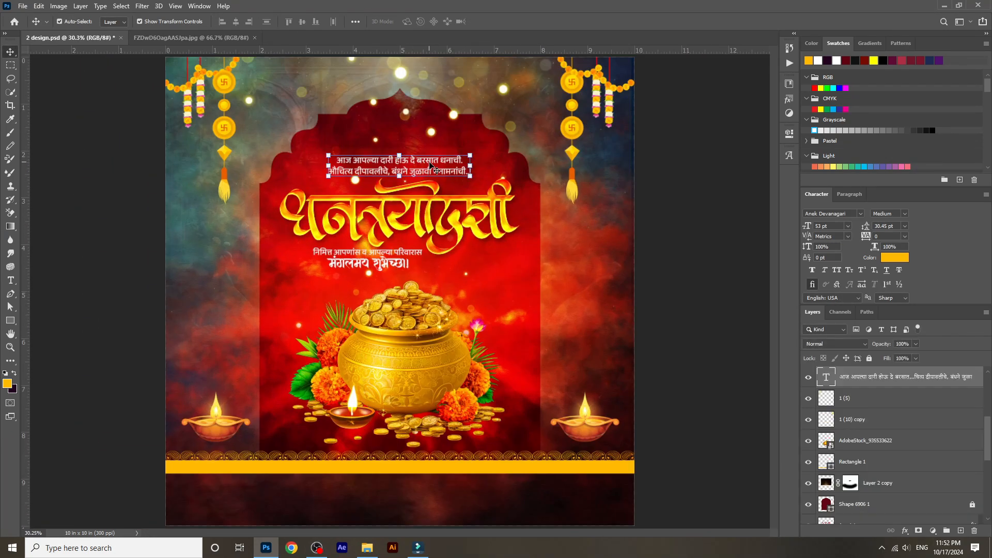
# - Try adding a footer caption using a copy of the two-line verse, and delete that copy
pyautogui.moveTo(423, 160); pyautogui.dragTo(423, 491)
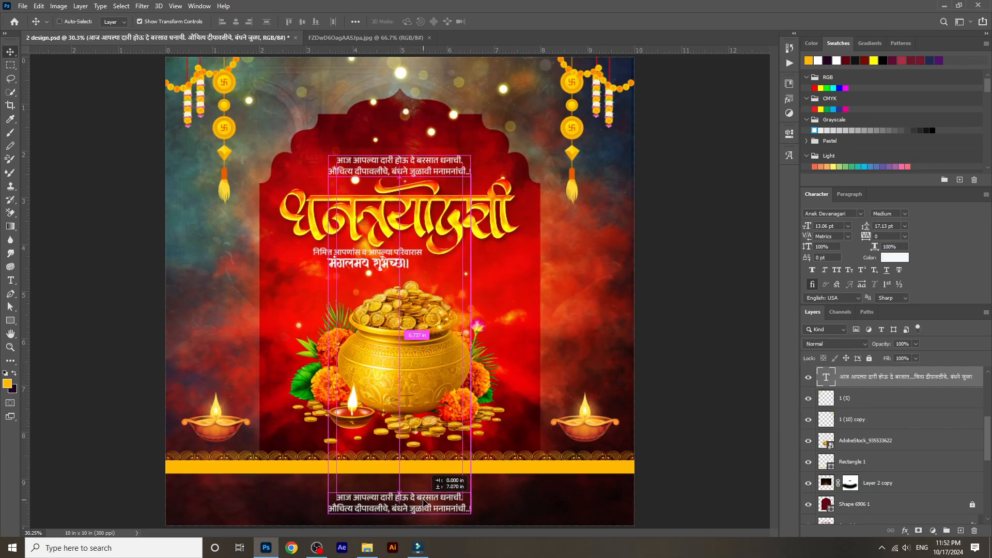
pyautogui.doubleClick(424, 490)
pyautogui.write('SHUBHEC')
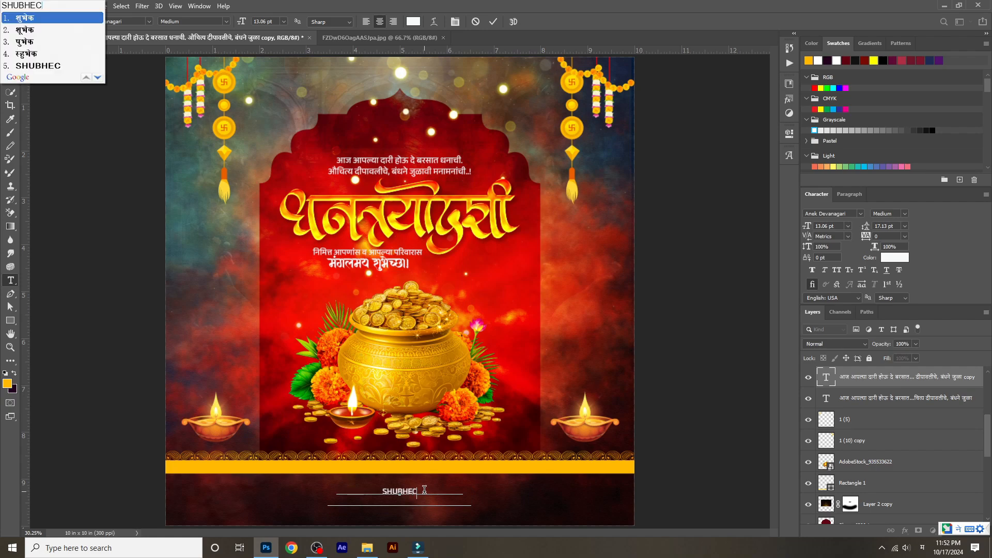
pyautogui.click(885, 380)
pyautogui.press('Delete')
pyautogui.click(98, 134)
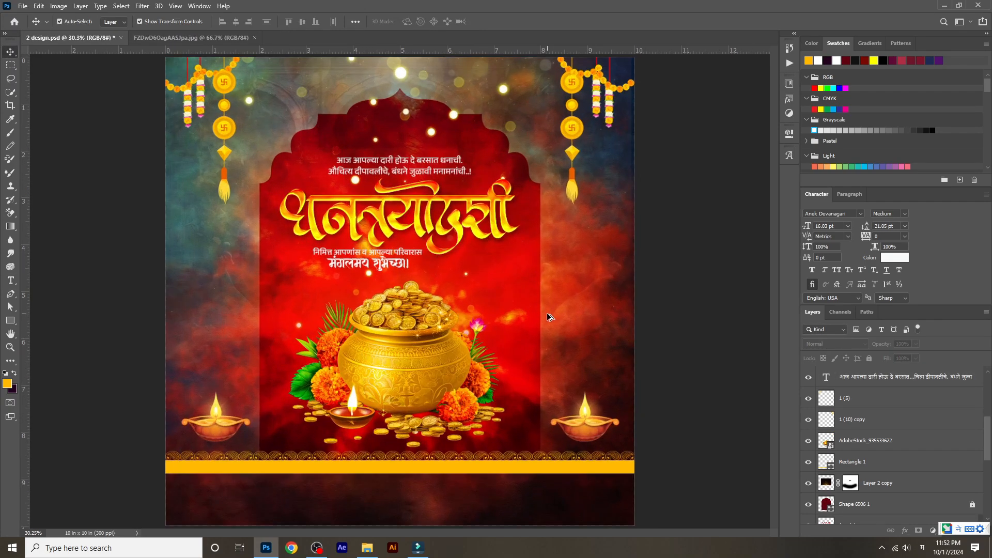
pyautogui.scroll(4, 268, 145)
pyautogui.moveTo(281, 168); pyautogui.dragTo(335, 255)
pyautogui.moveTo(724, 282); pyautogui.dragTo(472, 270)
pyautogui.moveTo(320, 440); pyautogui.dragTo(430, 258)
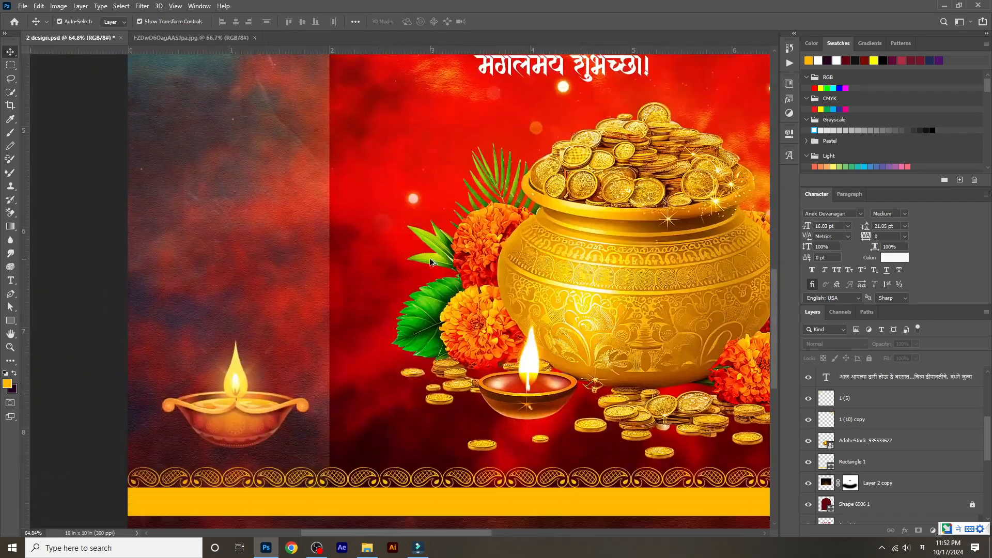
pyautogui.scroll(-10, 429, 258)
pyautogui.scroll(2, 265, 472)
# - Switch to File Explorer and open 4.tif from the 28 navratri folder in Photoshop
pyautogui.click(367, 548)
pyautogui.click(46, 329)
pyautogui.doubleClick(332, 203)
pyautogui.doubleClick(783, 155)
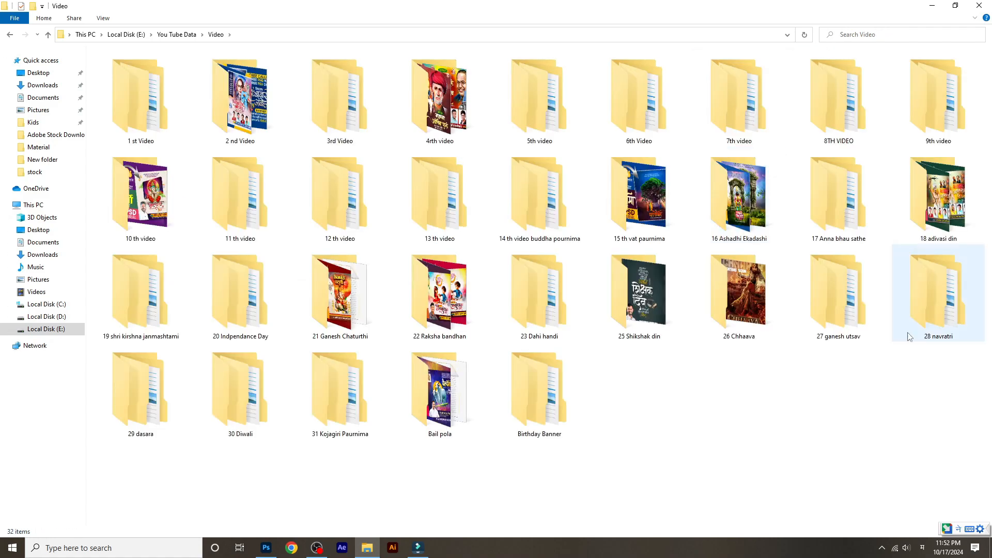
pyautogui.doubleClick(907, 335)
pyautogui.doubleClick(181, 97)
pyautogui.moveTo(535, 126); pyautogui.dragTo(686, 4)
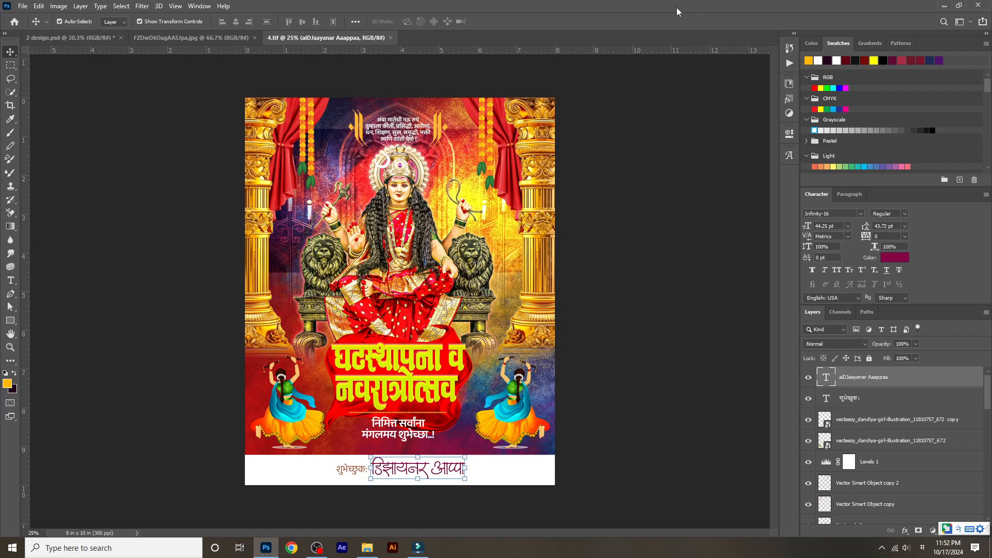
# - Bring the शुभेच्छुक: label and designer's name from 4.tif into the poster's footer, colouring the label golden yellow and the name white
pyautogui.moveTo(353, 474); pyautogui.dragTo(390, 449)
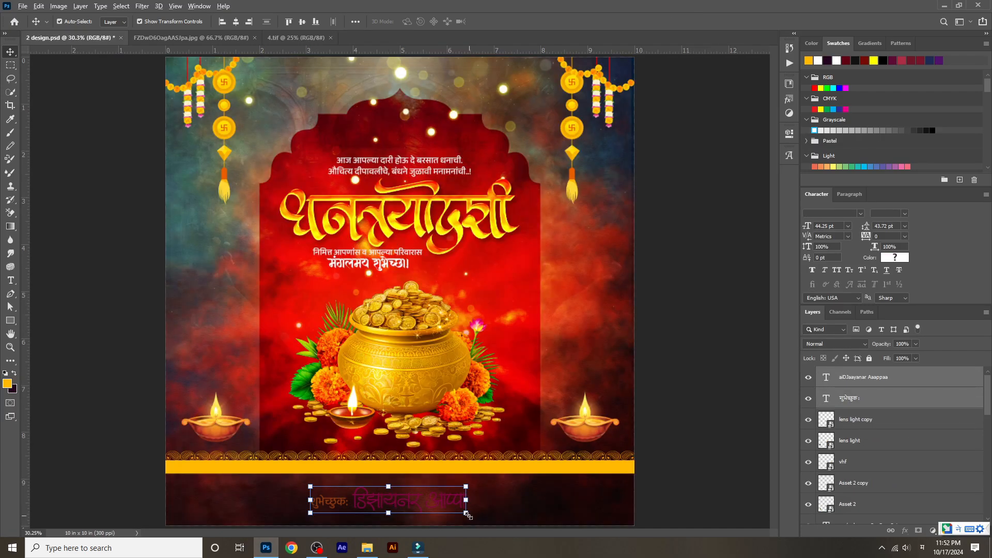
pyautogui.click(502, 501)
pyautogui.click(336, 503)
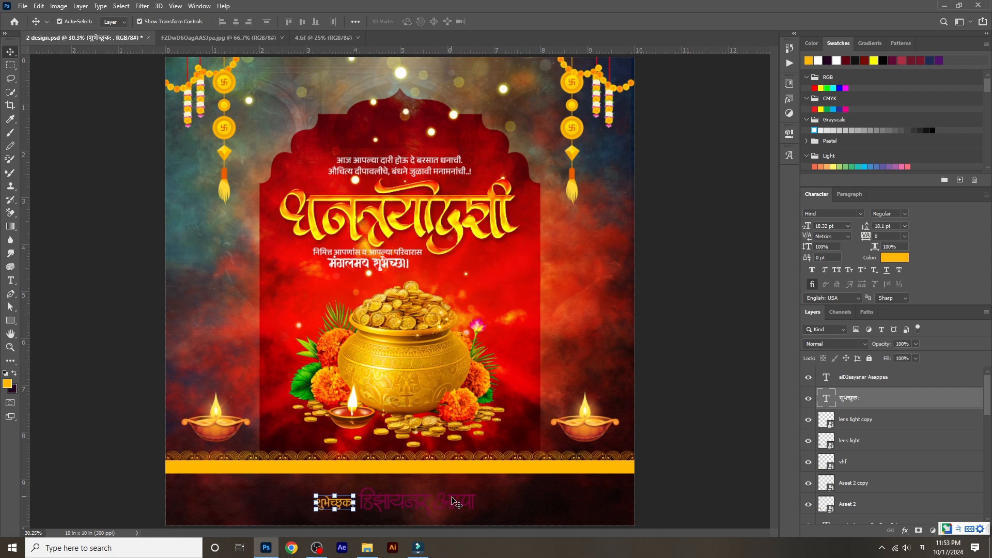
pyautogui.click(451, 501)
pyautogui.click(819, 61)
pyautogui.click(517, 497)
pyautogui.hotkey('ctrl', '-')
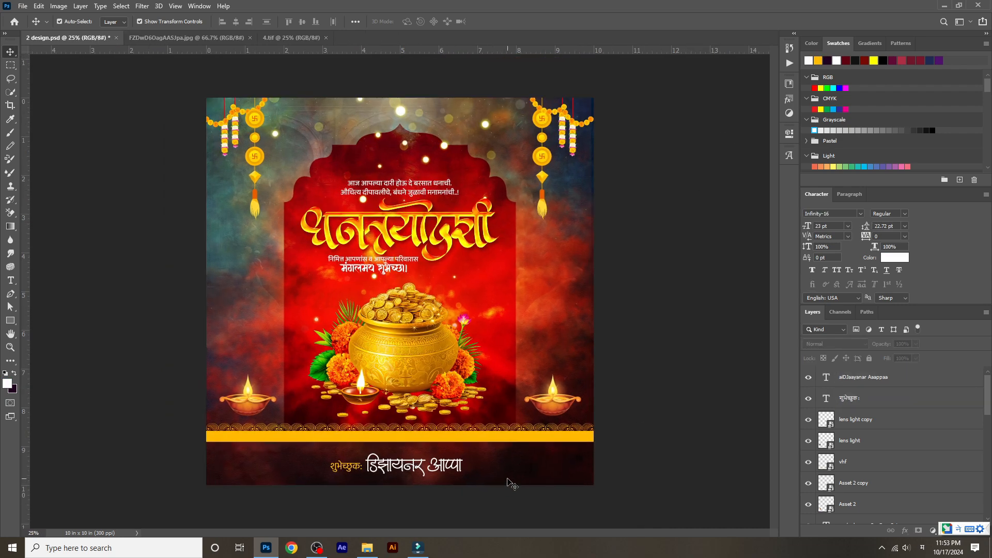
# - Duplicate the two-line verse, rotate the copy 90° and place it between the right-hand garland and diya
pyautogui.scroll(-1, 512, 484)
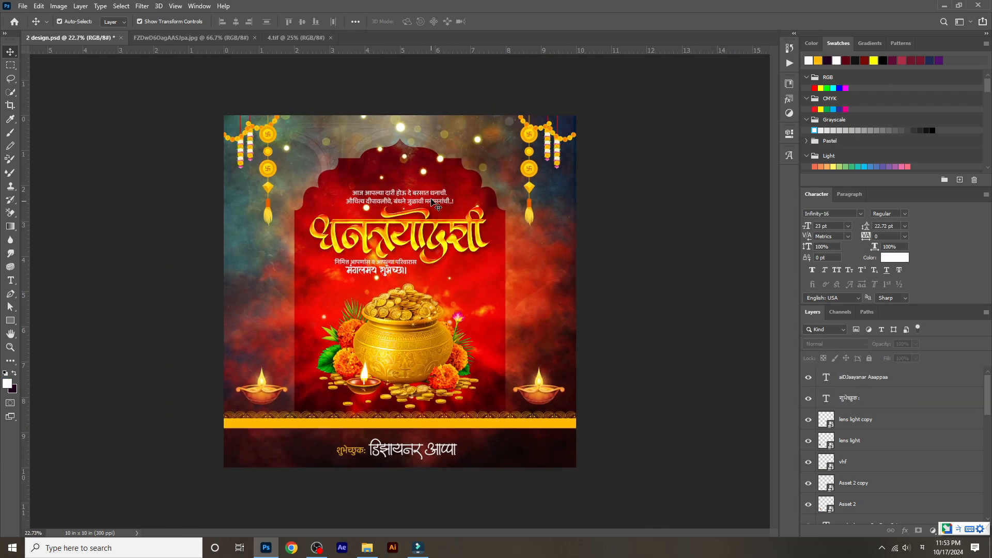
pyautogui.moveTo(432, 202); pyautogui.dragTo(543, 313)
pyautogui.moveTo(573, 291); pyautogui.dragTo(564, 442)
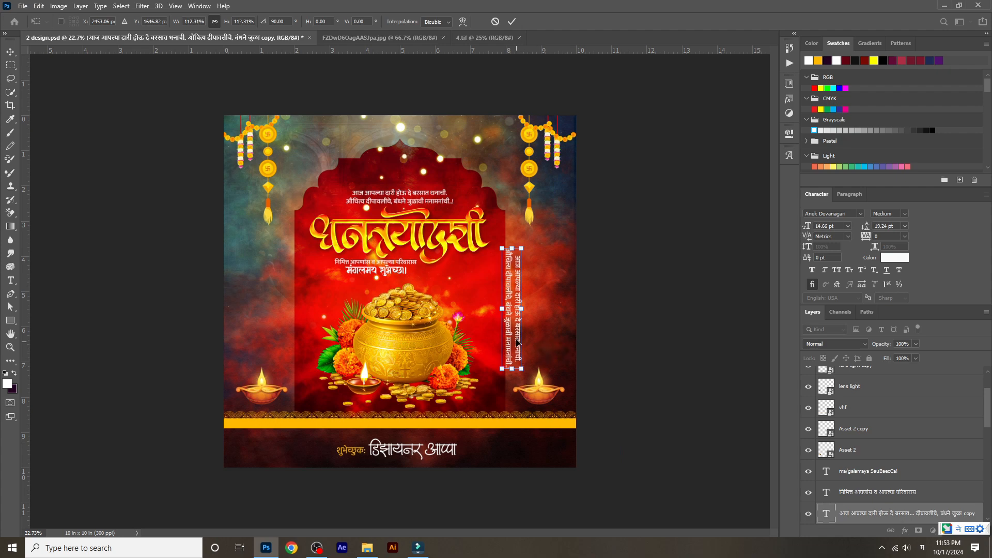
pyautogui.moveTo(516, 342); pyautogui.dragTo(557, 315)
# - Set the vertical verse's font to Jaini and enlarge the text to 16.14 pt
pyautogui.scroll(9, 559, 312)
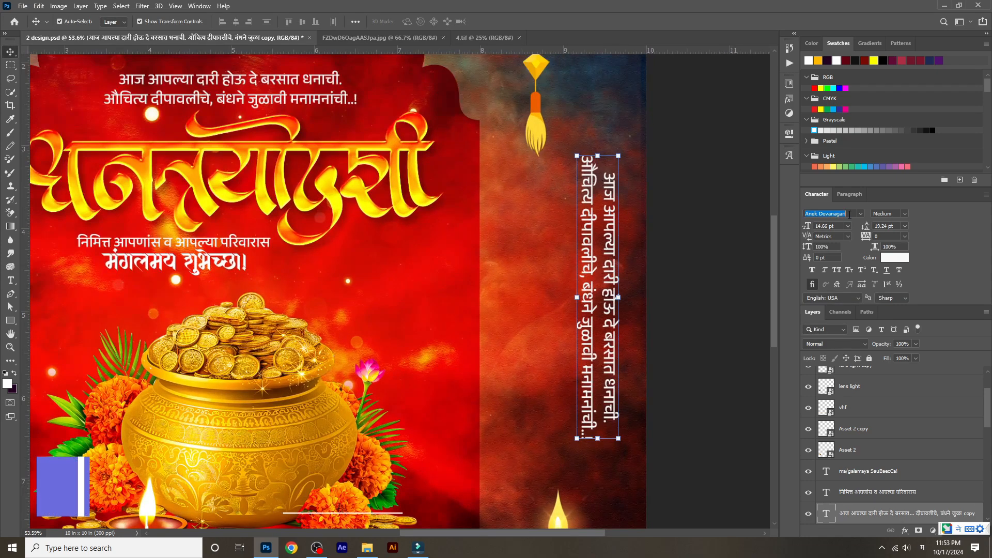
pyautogui.write('Jaini')
pyautogui.press('Return')
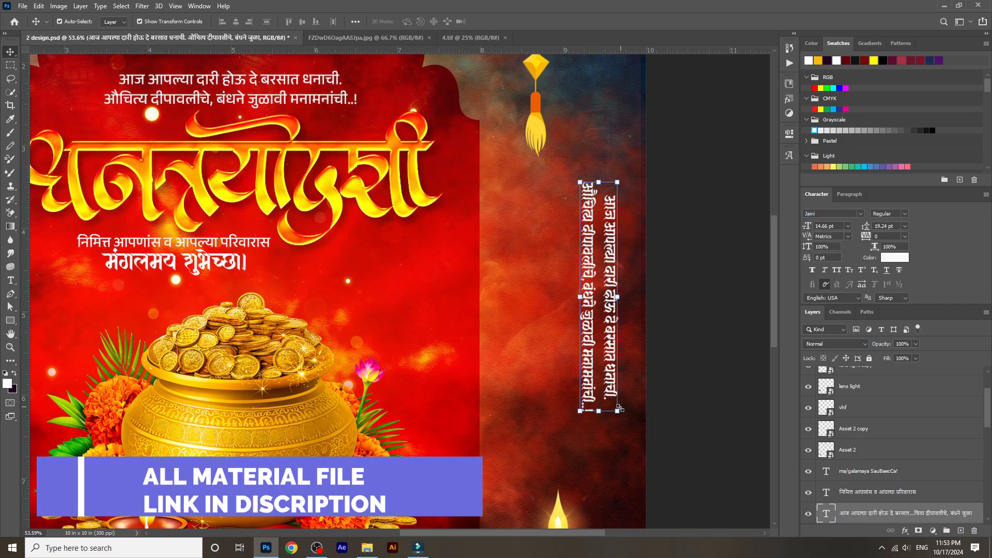
pyautogui.moveTo(620, 408); pyautogui.dragTo(624, 421)
pyautogui.press('Return')
# - Blend the vertical verse into the background with Overlay mode and 45% opacity
pyautogui.hotkey('ctrl', '0')
pyautogui.click(833, 344)
pyautogui.click(822, 407)
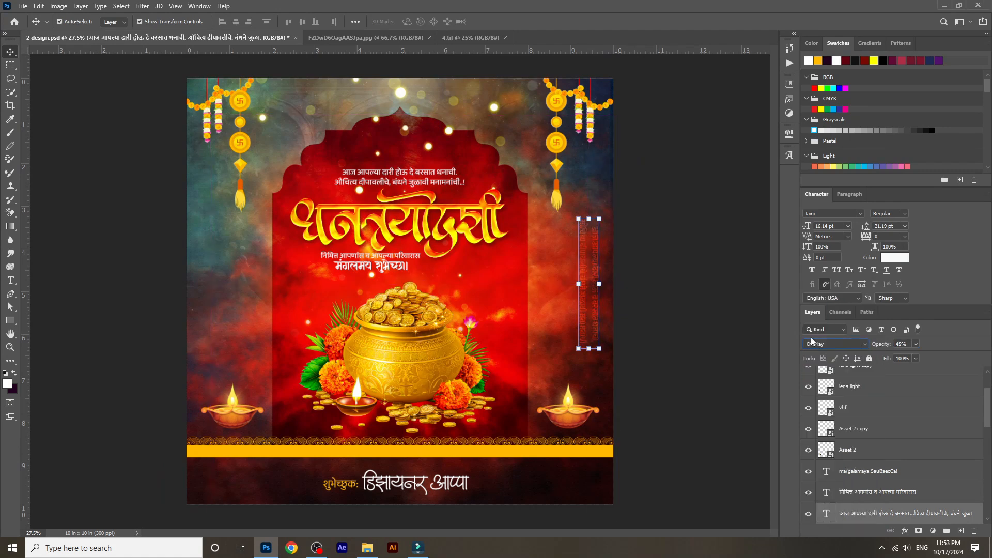
# - Copy the faded vertical verse to the opposite side of the poster at the same height and reorient it as a counterpart
pyautogui.keyDown('alt'); pyautogui.moveTo(589, 273); pyautogui.dragTo(214, 273); pyautogui.keyUp('alt')
pyautogui.hotkey('ctrl', 't')
pyautogui.rightClick(227, 279)
pyautogui.click(222, 265)
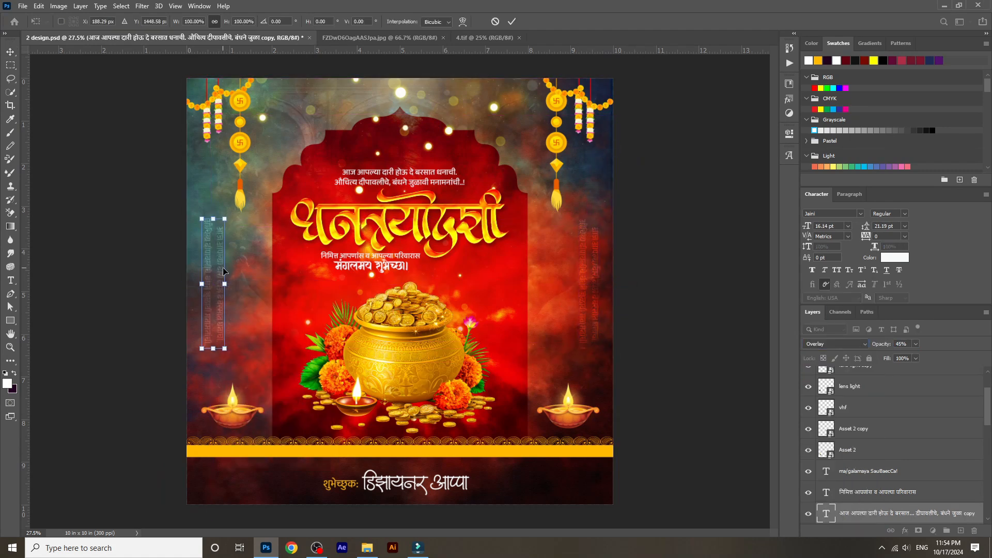
pyautogui.rightClick(228, 283)
pyautogui.click(269, 426)
pyautogui.press('Return')
# - Save the poster, and close the temple image and the 4.tif document
pyautogui.click(669, 331)
pyautogui.scroll(-2, 594, 308)
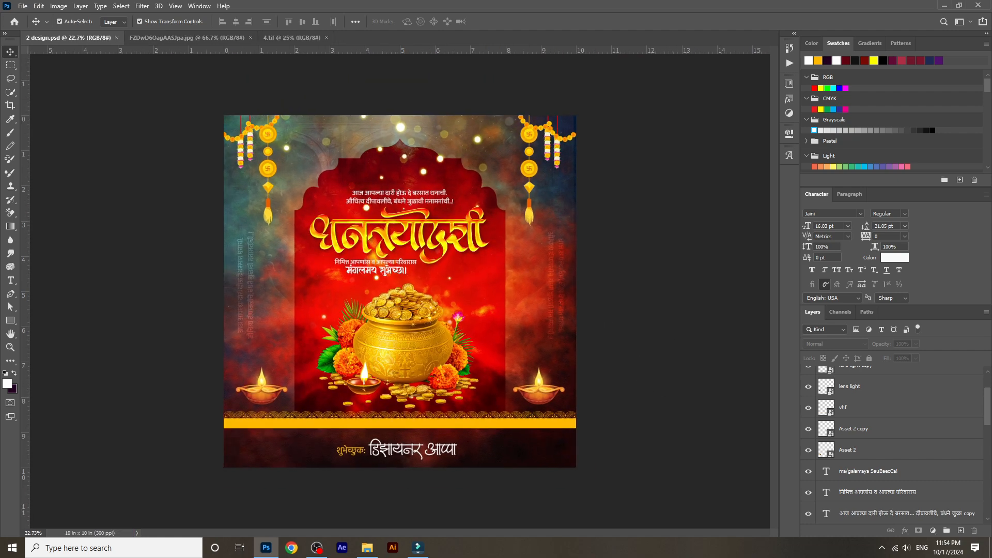
pyautogui.click(212, 38)
pyautogui.click(250, 38)
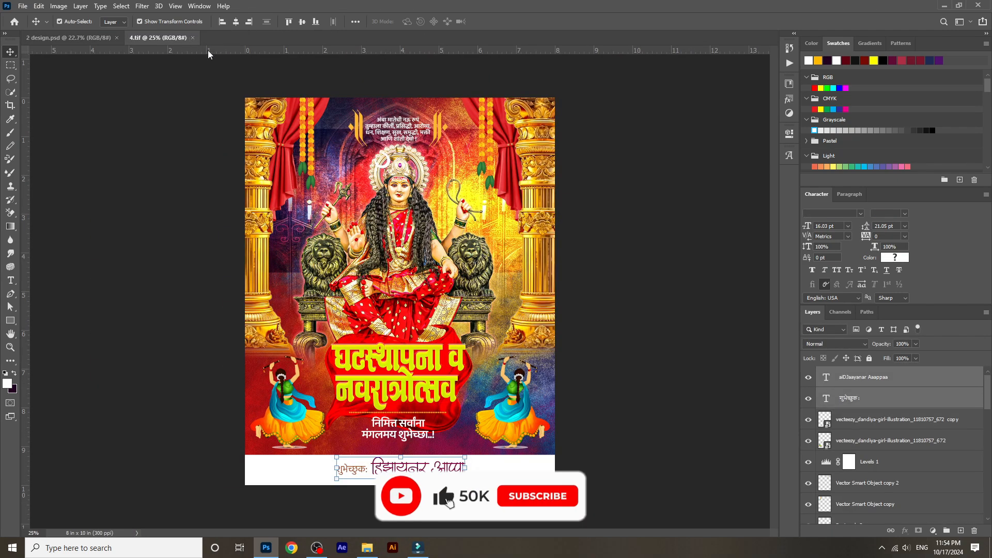
pyautogui.click(192, 38)
# - Open diwali.psd from the stock folder inside 30 Diwali
pyautogui.doubleClick(250, 41)
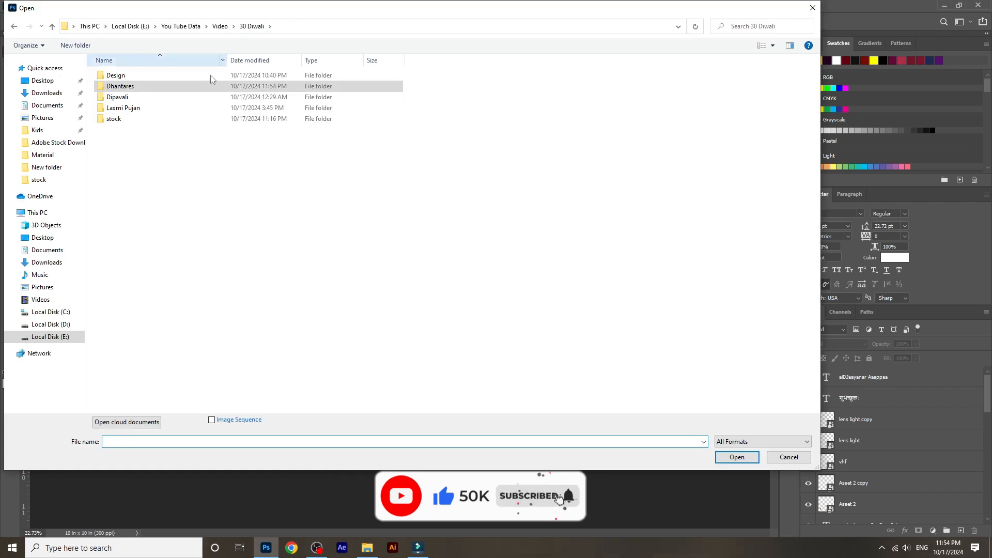
pyautogui.doubleClick(253, 120)
pyautogui.doubleClick(465, 168)
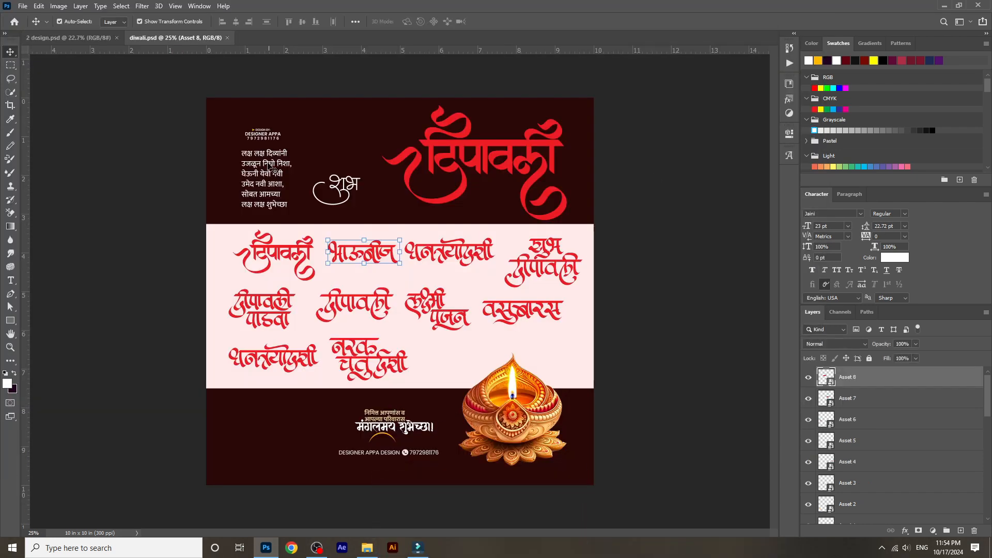
# - Copy the designer credit from diwali.psd into 2 design.psd and place it inside the arch above the two-line verse
pyautogui.click(274, 140)
pyautogui.moveTo(265, 134); pyautogui.dragTo(352, 146)
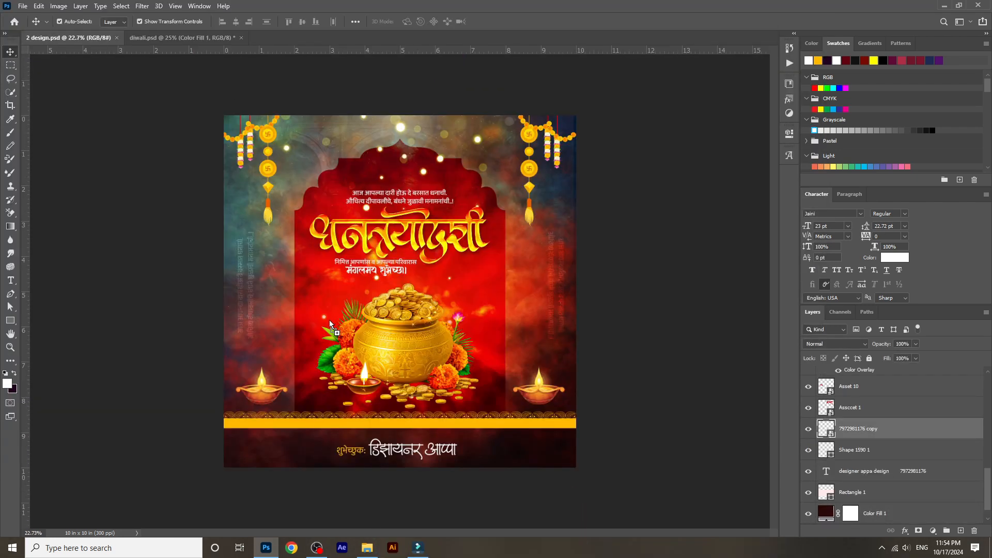
pyautogui.moveTo(267, 348); pyautogui.dragTo(405, 182)
pyautogui.press('Return')
pyautogui.click(381, 82)
pyautogui.scroll(15, 396, 119)
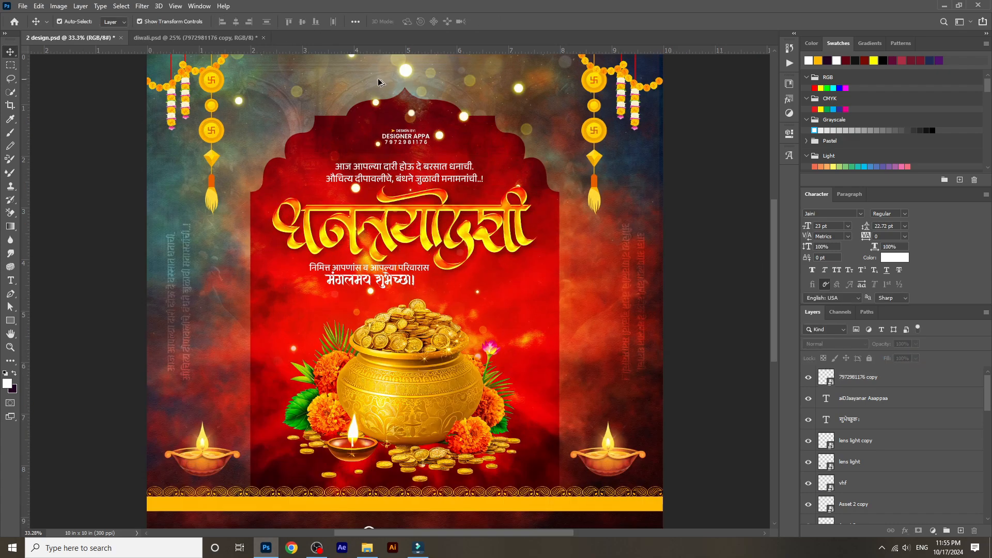
# - Scale the designer credit down slightly and align it centrally above the verse in the arch
pyautogui.click(412, 217)
pyautogui.click(412, 225)
pyautogui.hotkey('ctrl', 't')
pyautogui.moveTo(503, 233); pyautogui.dragTo(482, 226)
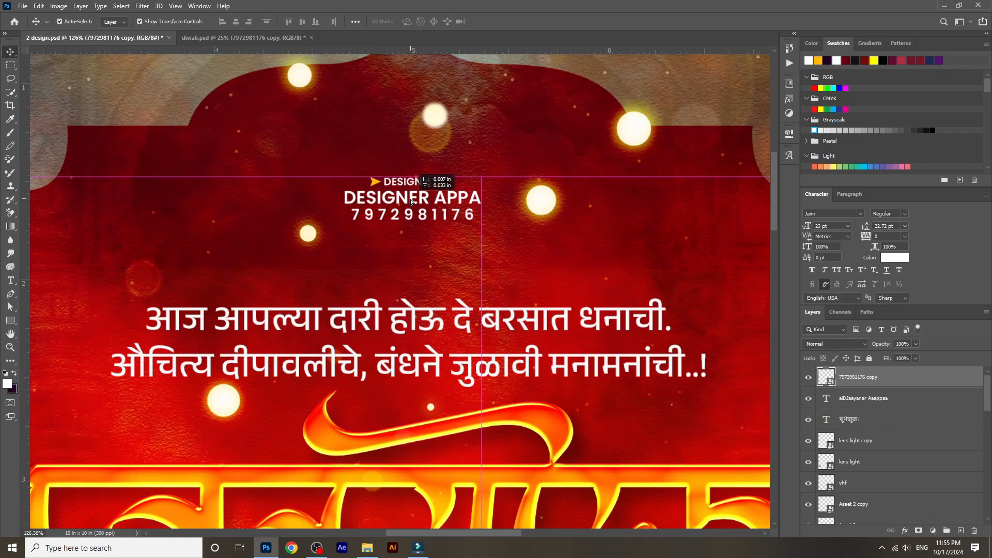
pyautogui.moveTo(410, 200); pyautogui.dragTo(410, 200)
# - Blend the designer credit into the red arch by changing its blending mode, fine-tune its size and deselect it
pyautogui.click(837, 344)
pyautogui.click(838, 407)
pyautogui.moveTo(482, 223); pyautogui.dragTo(489, 225)
pyautogui.press('Return')
pyautogui.scroll(-12, 435, 224)
pyautogui.click(716, 290)
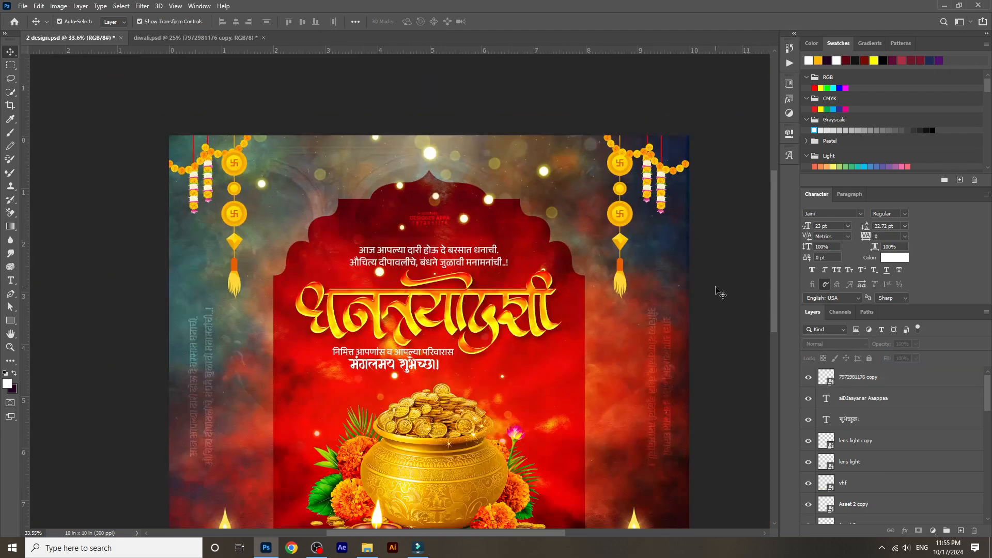
# - Examine the whole poster and its details at different magnifications to check the composition
pyautogui.scroll(-3, 716, 288)
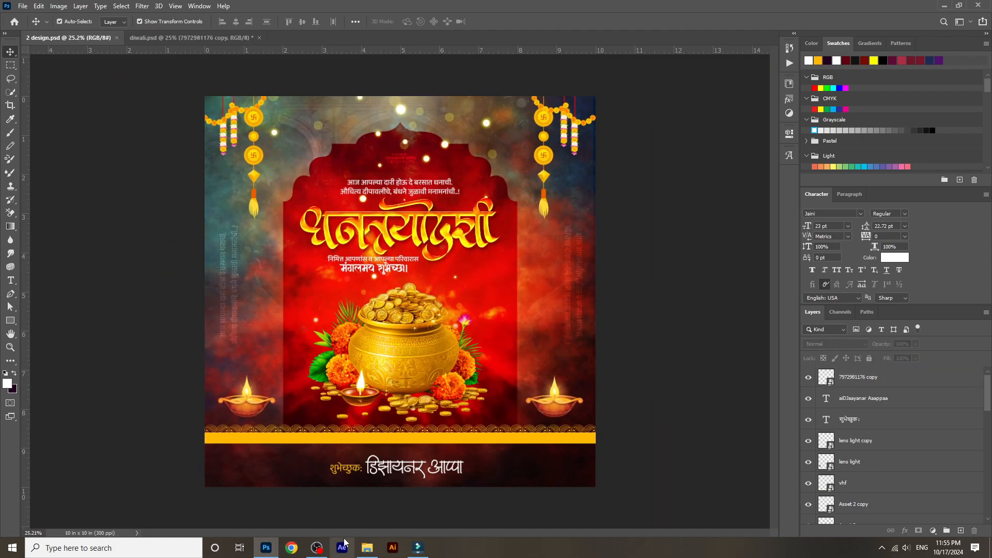
pyautogui.scroll(13, 259, 164)
pyautogui.scroll(-12, 232, 135)
pyautogui.scroll(12, 383, 106)
pyautogui.scroll(-12, 563, 324)
pyautogui.scroll(12, 543, 150)
pyautogui.scroll(-7, 712, 356)
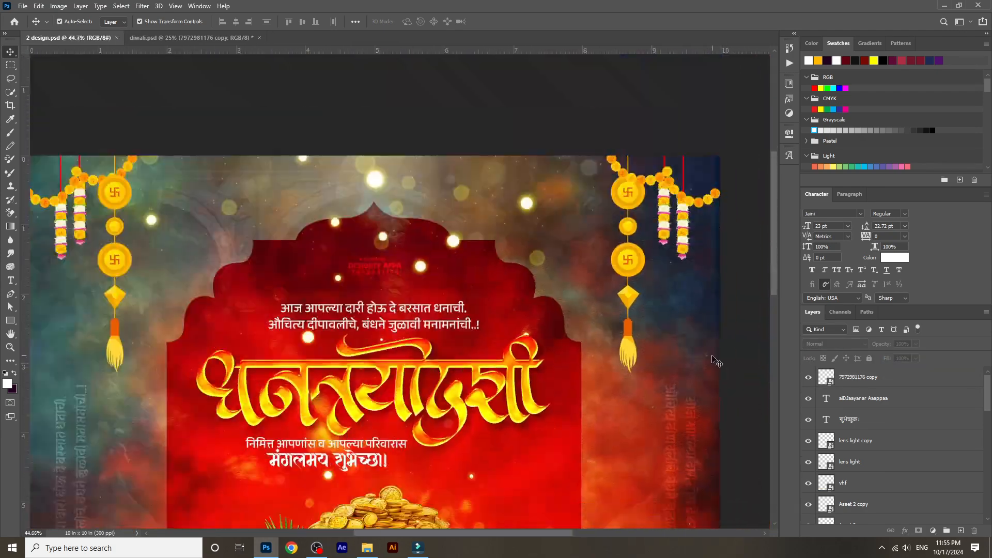
# - Select the Screen-blended Layer 2 in the poster's background
pyautogui.click(716, 360)
pyautogui.scroll(-3, 716, 361)
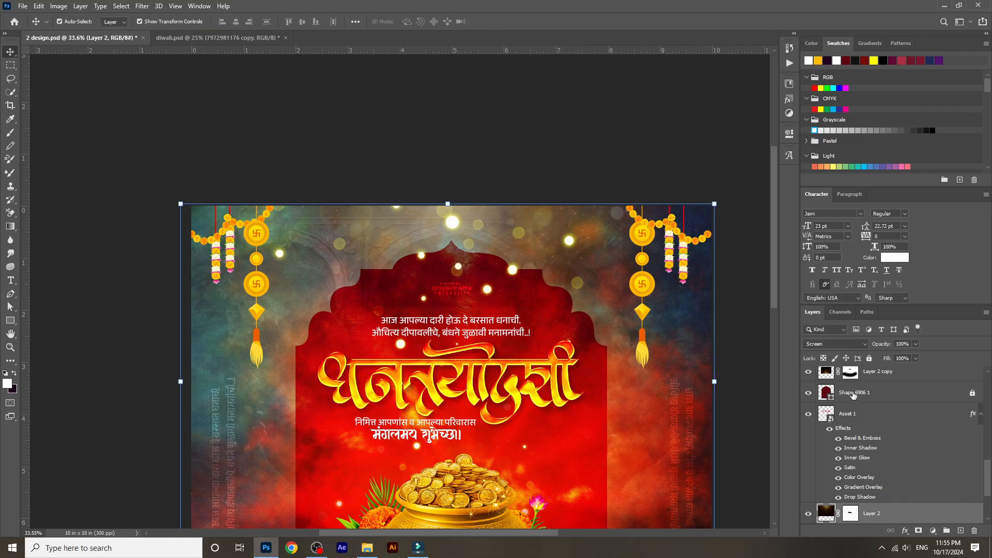